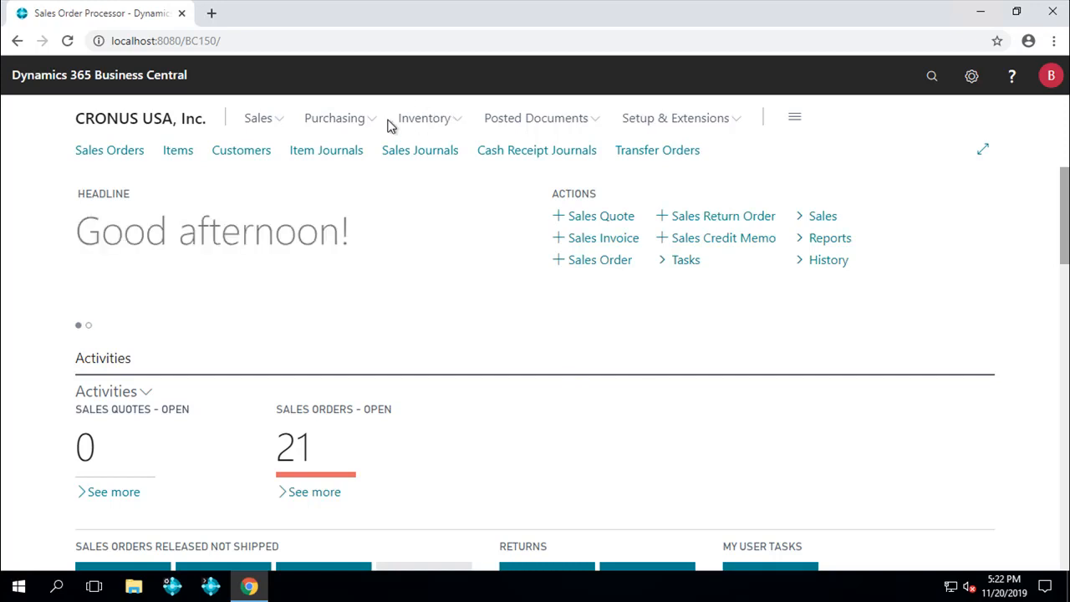
# - Open the posted sales invoice for Hotel Pferdesee and find its related entries with Navigate
pyautogui.click(259, 120)
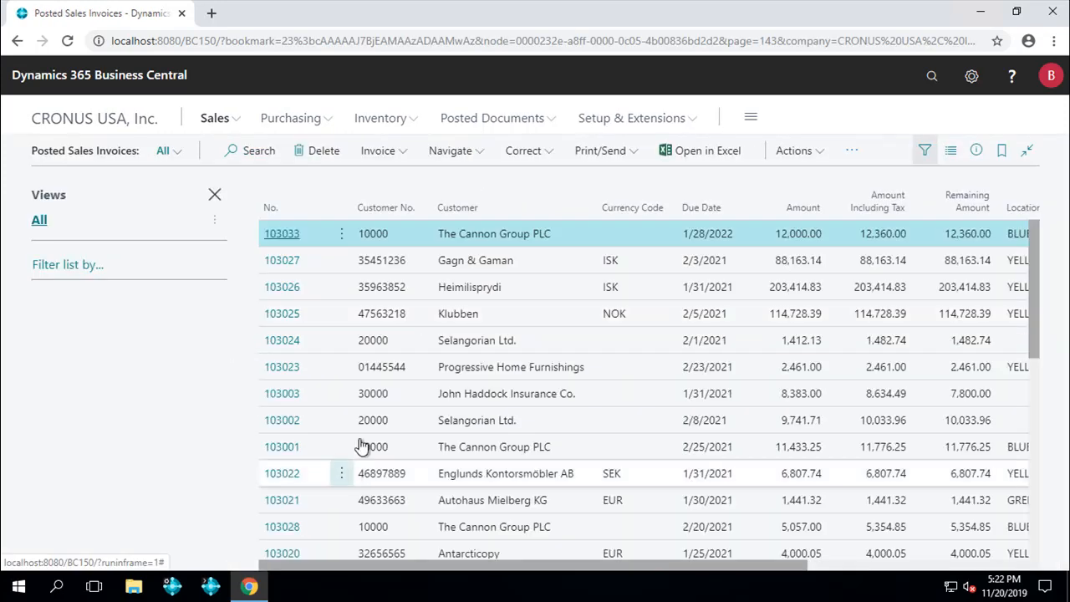
pyautogui.scroll(-3, 368, 472)
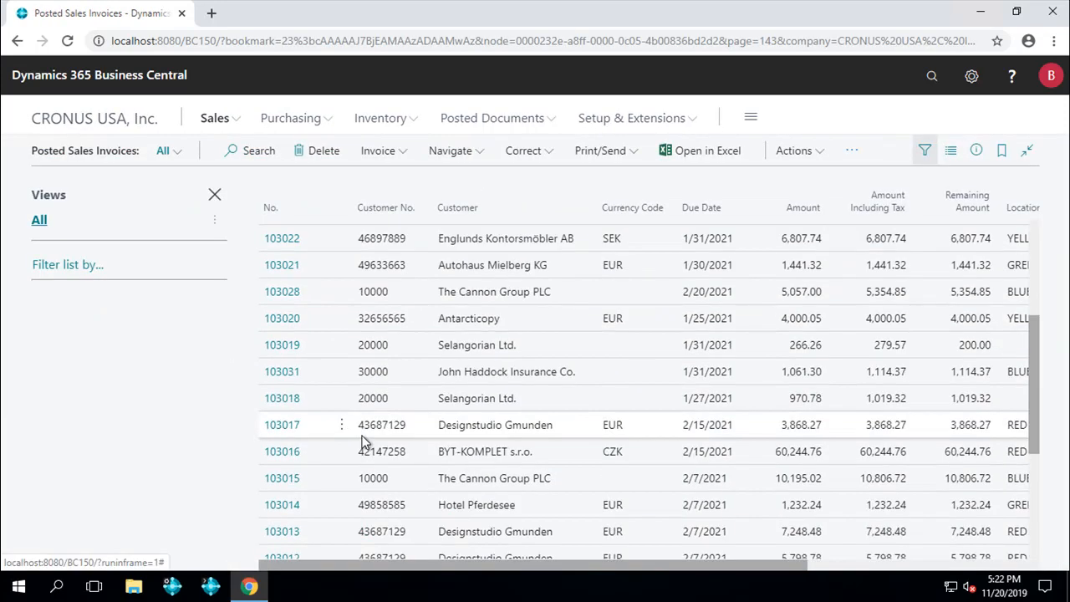
pyautogui.click(386, 506)
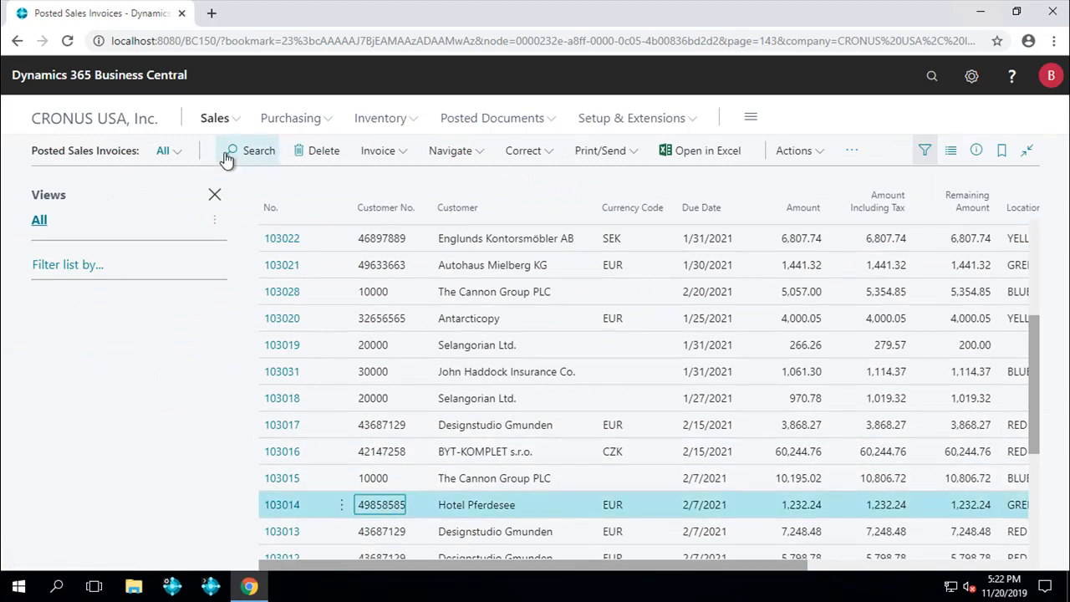
pyautogui.click(282, 506)
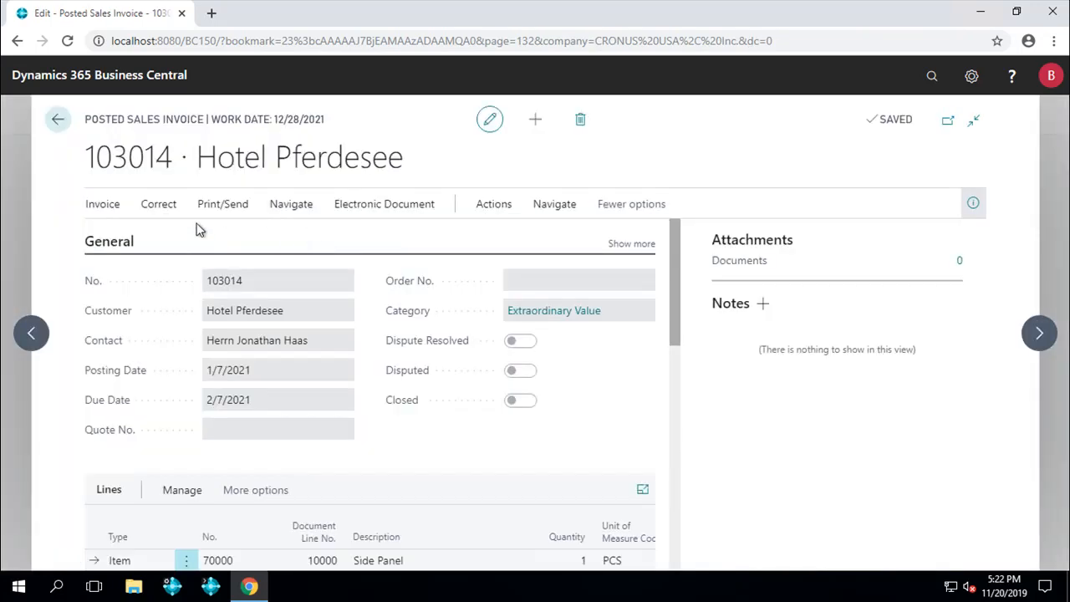
pyautogui.click(104, 206)
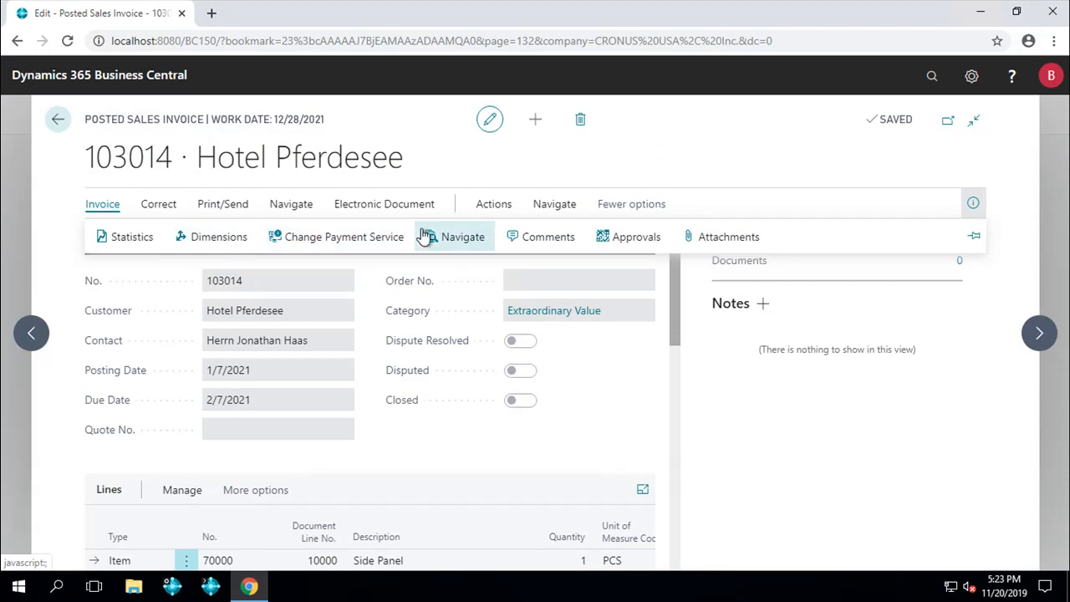
pyautogui.click(455, 239)
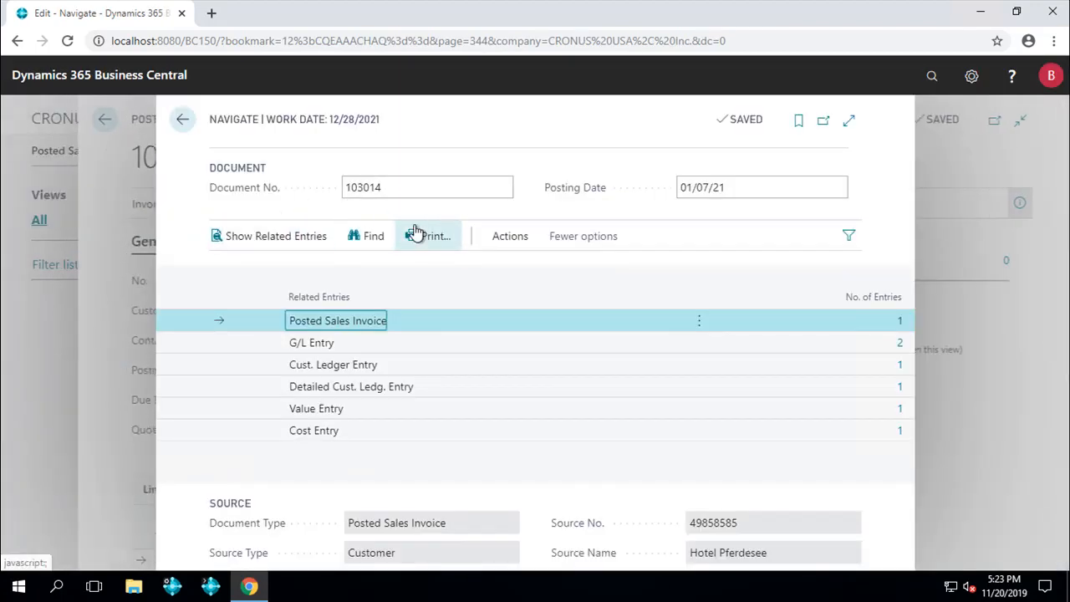
# - Change the PROJECT dimension to MERCEDES across the posted invoice's related entries with VLDM Change Dimension
pyautogui.click(507, 241)
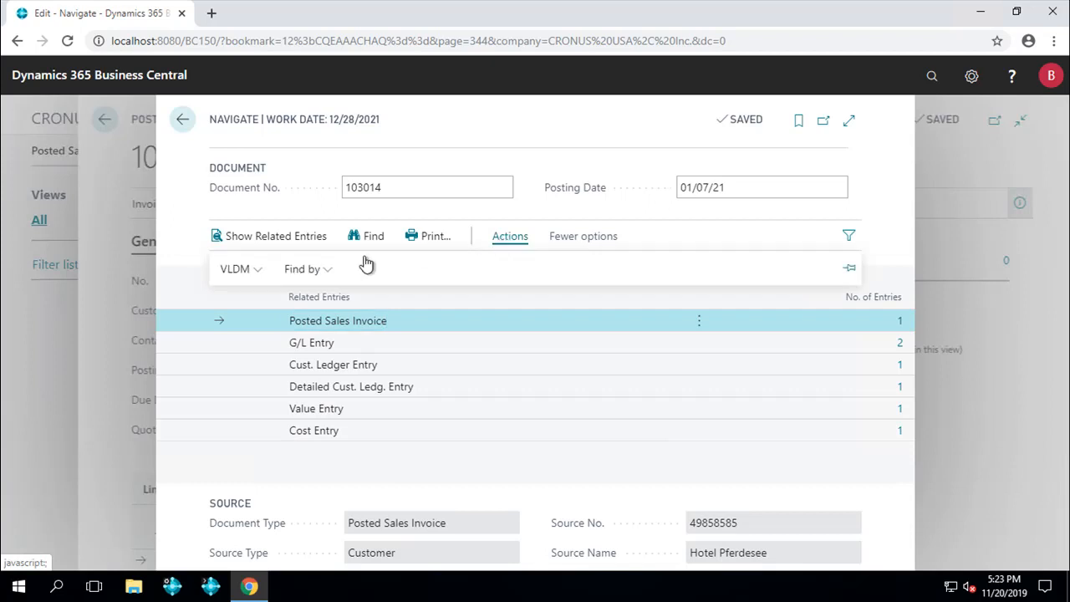
pyautogui.click(238, 273)
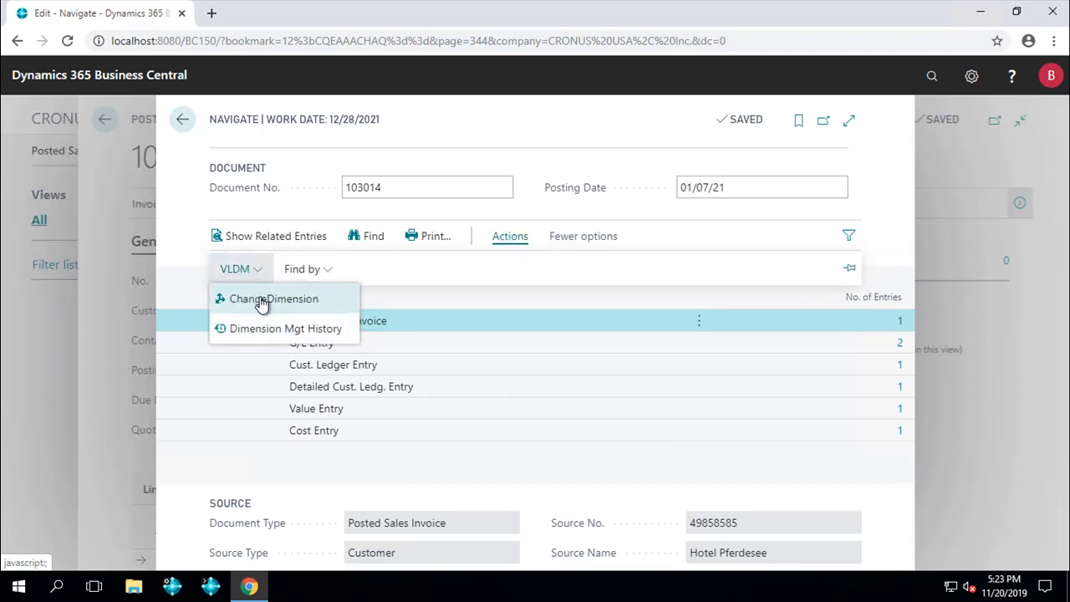
pyautogui.click(261, 299)
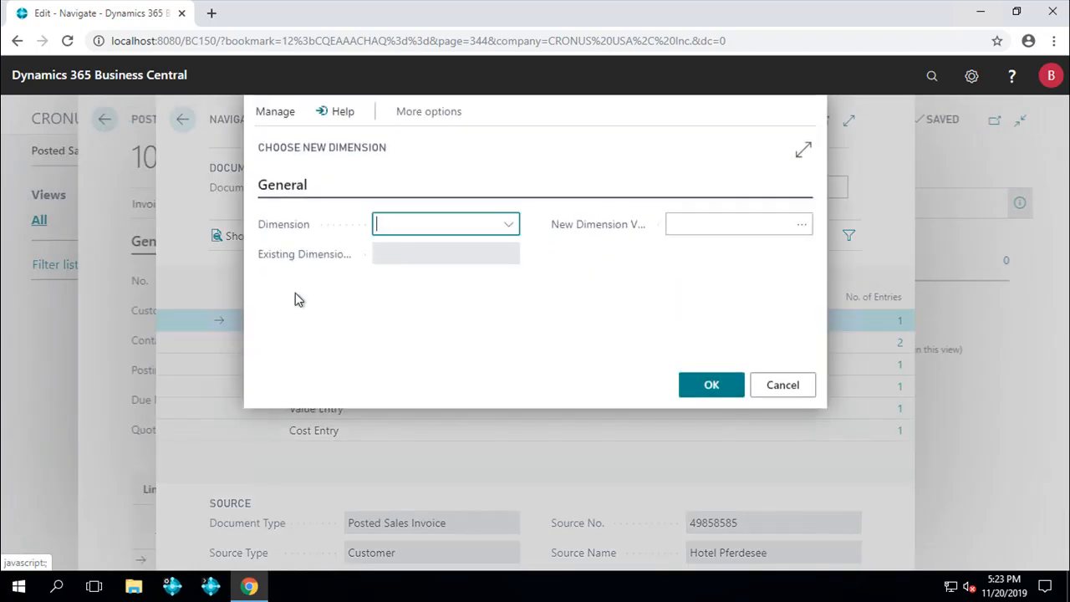
pyautogui.click(509, 225)
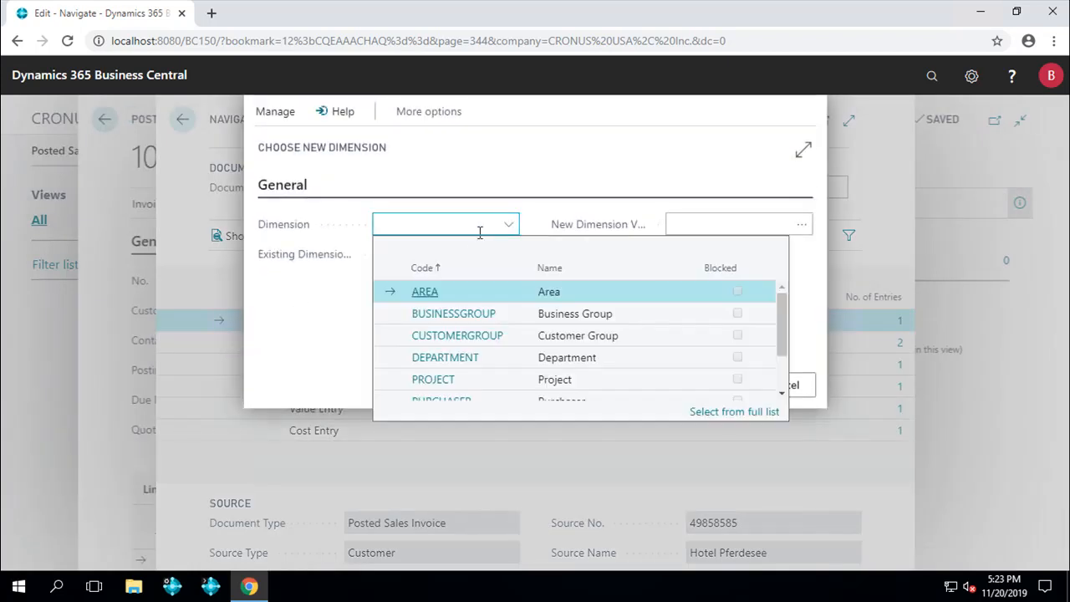
pyautogui.click(443, 380)
pyautogui.click(443, 380)
pyautogui.click(738, 226)
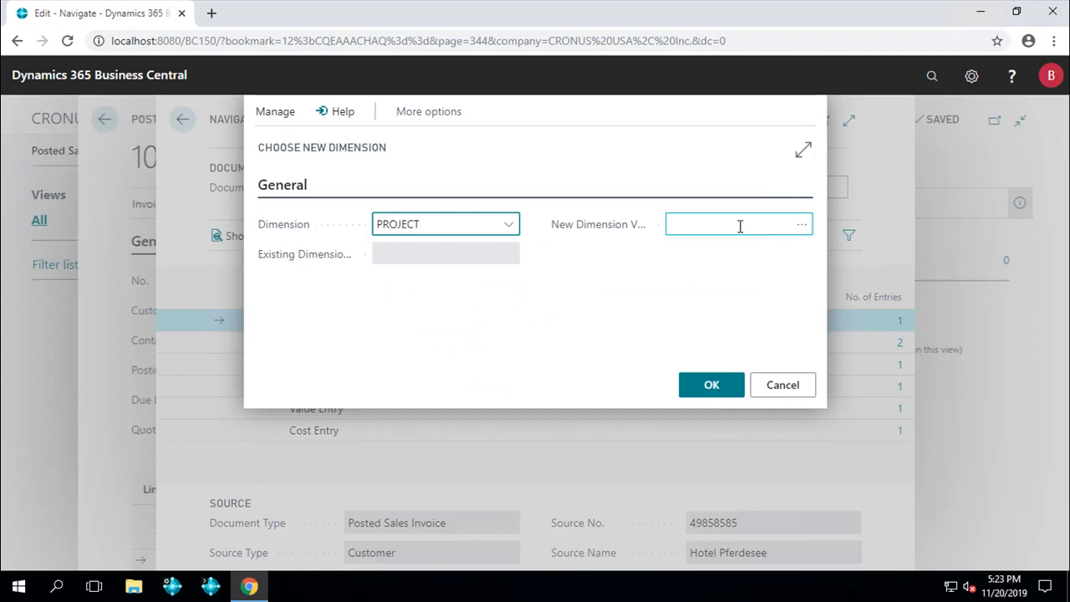
pyautogui.click(803, 228)
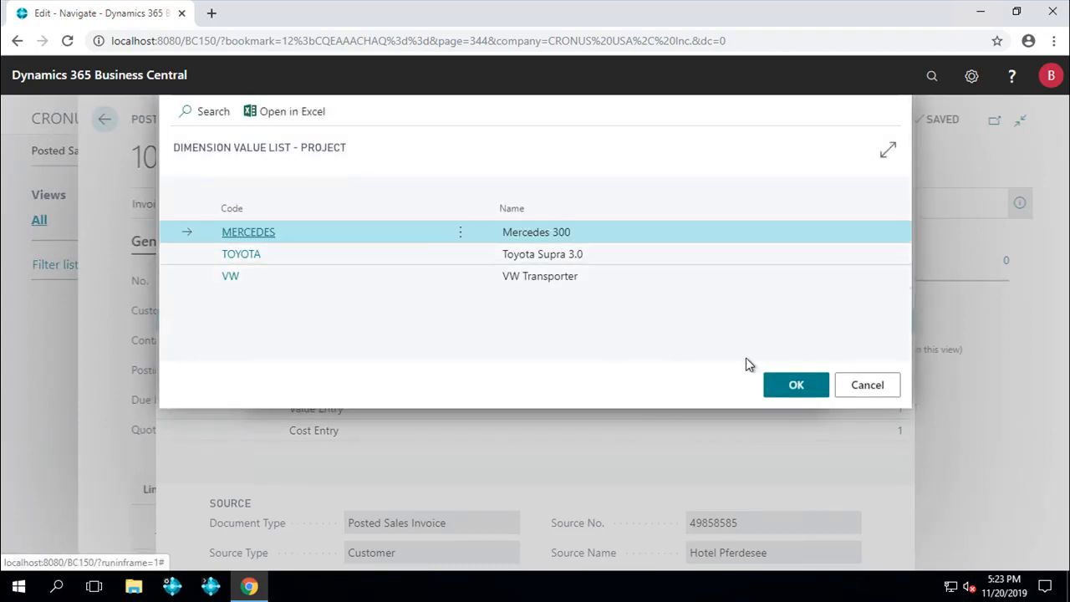
pyautogui.click(792, 384)
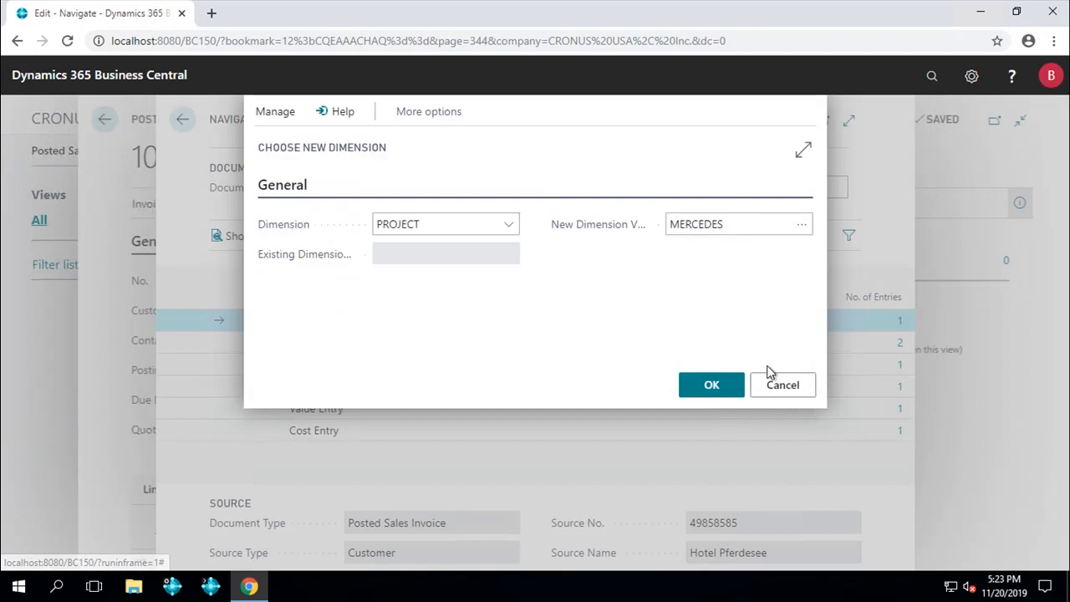
pyautogui.click(716, 384)
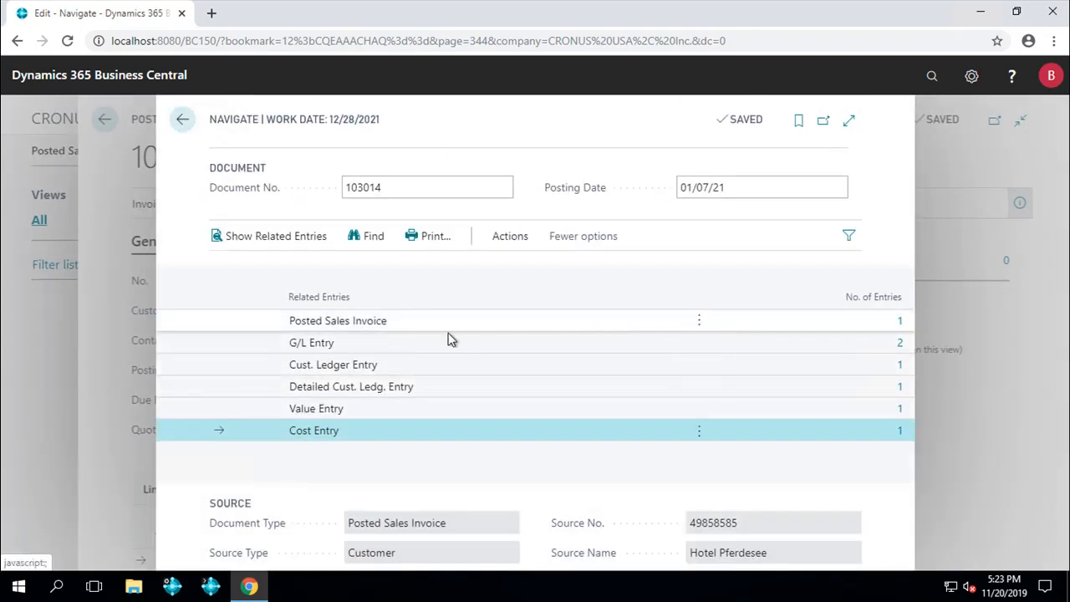
# - Show the invoice's related G/L entries and check their dimension codes, including Project Code
pyautogui.click(332, 345)
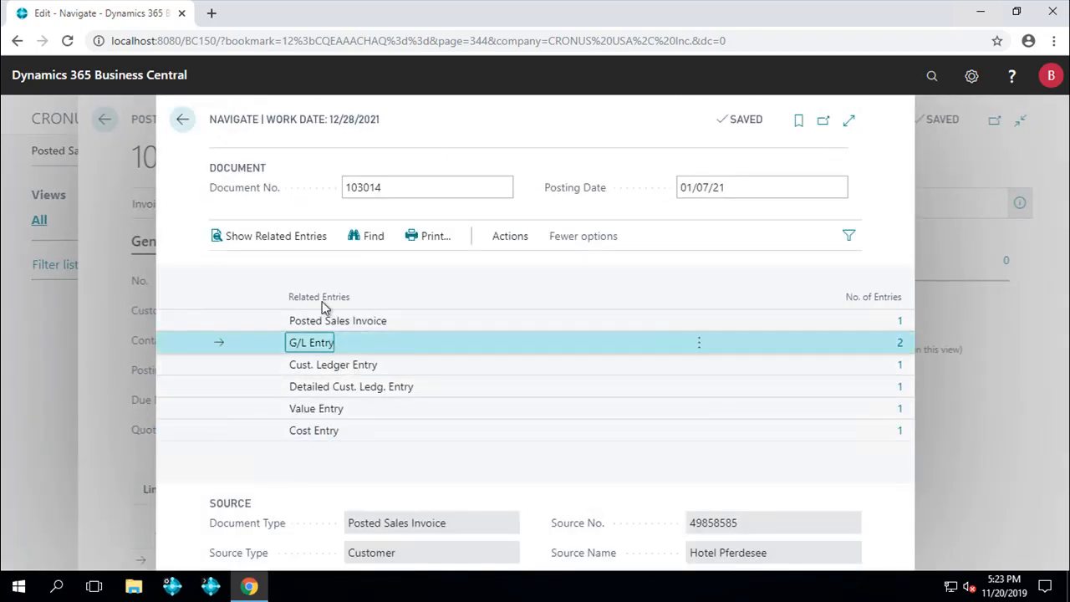
pyautogui.click(287, 238)
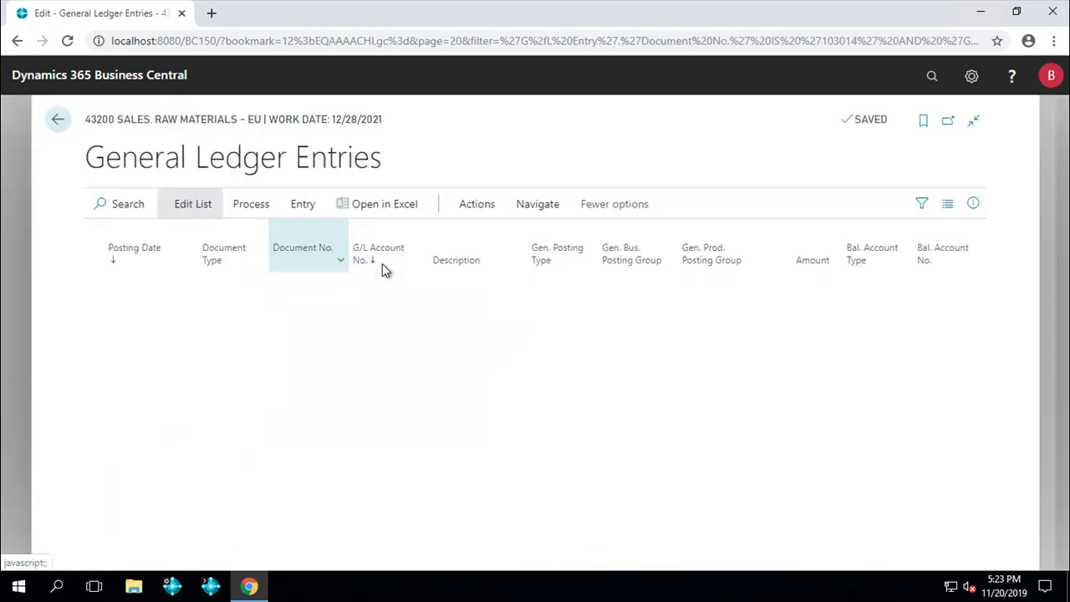
pyautogui.moveTo(619, 565); pyautogui.dragTo(964, 532)
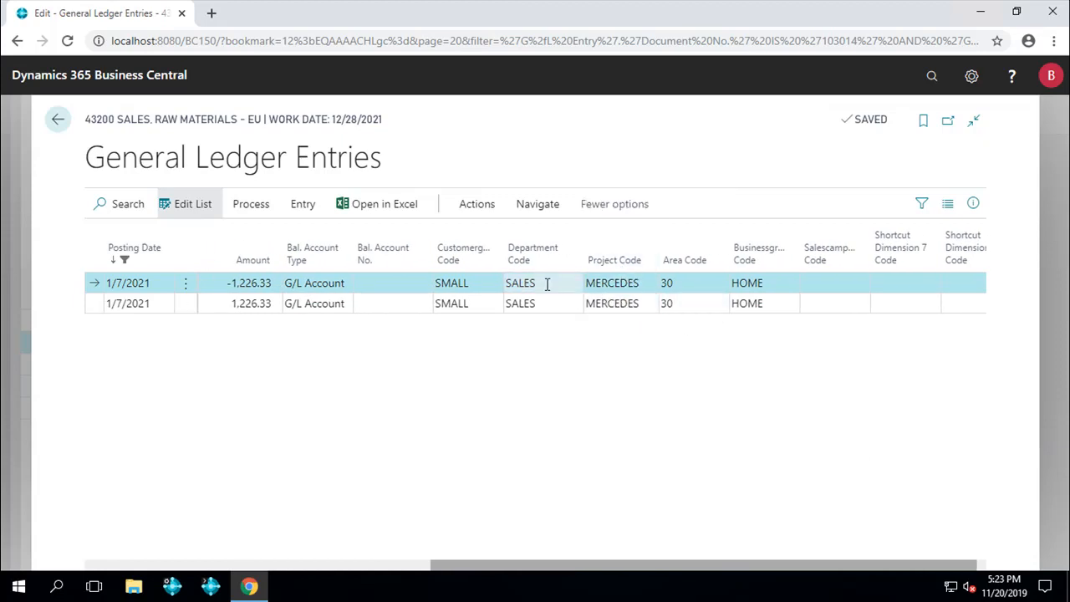
pyautogui.press('Escape')
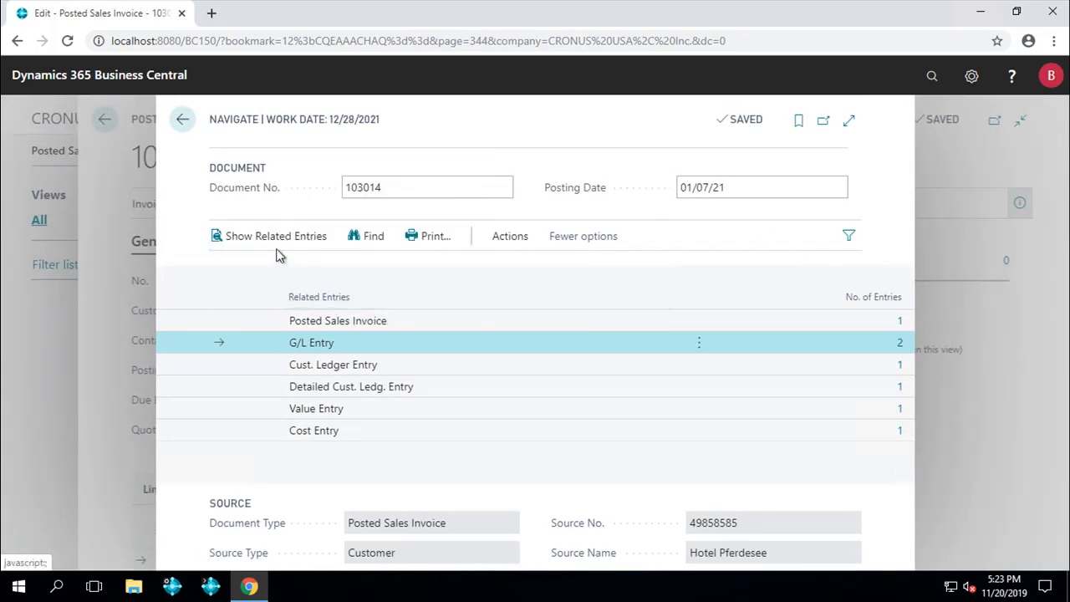
# - Open the Dimension Mgt History for the invoice and examine the table lines with their old and new dimension values
pyautogui.click(510, 237)
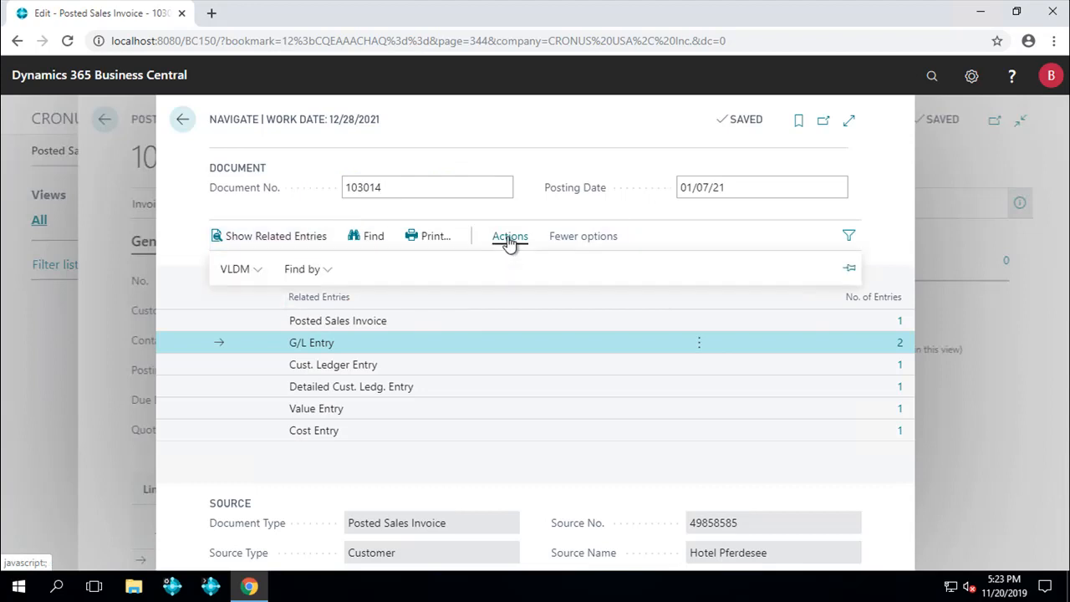
pyautogui.click(235, 272)
pyautogui.click(279, 330)
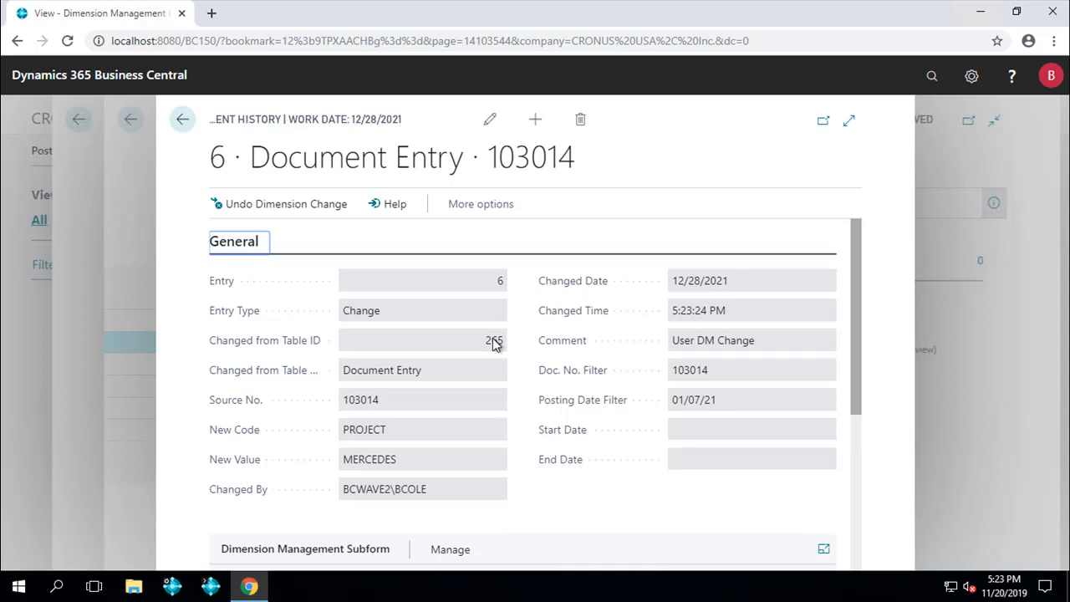
pyautogui.scroll(-3, 564, 422)
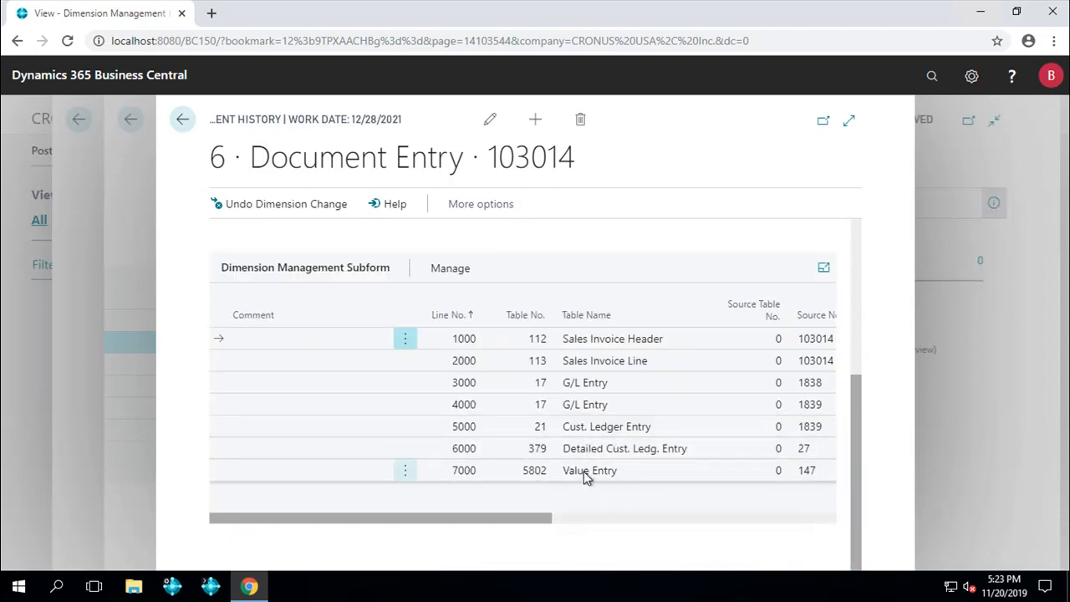
pyautogui.scroll(2, 583, 455)
pyautogui.scroll(-1, 583, 454)
pyautogui.scroll(-1, 583, 459)
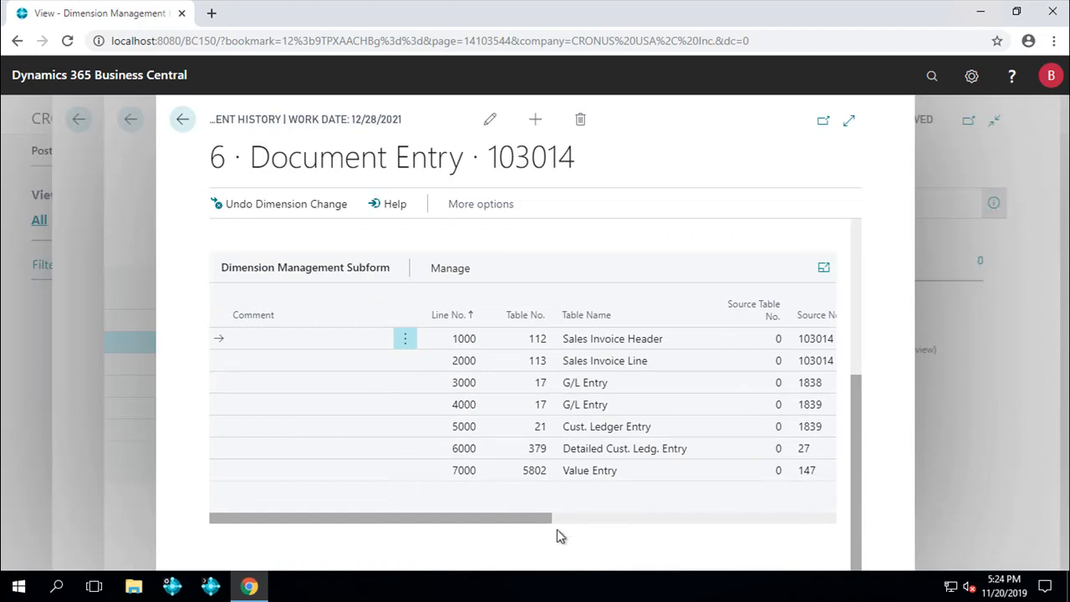
pyautogui.click(657, 521)
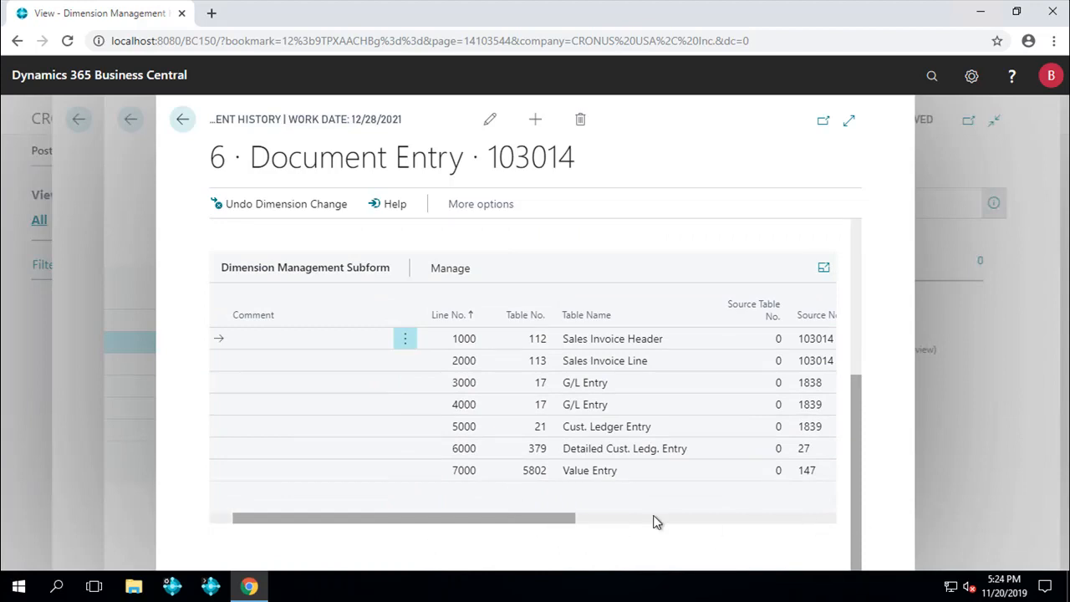
pyautogui.click(849, 122)
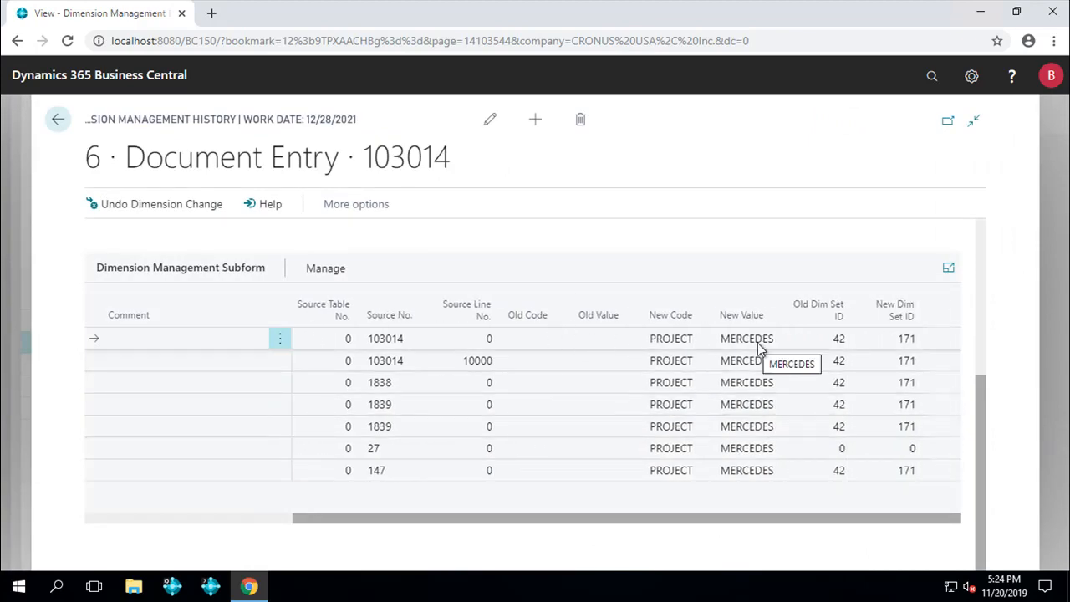
# - Undo the PROJECT dimension change recorded in the history entry and return to the invoice's related entries
pyautogui.click(155, 215)
pyautogui.click(628, 369)
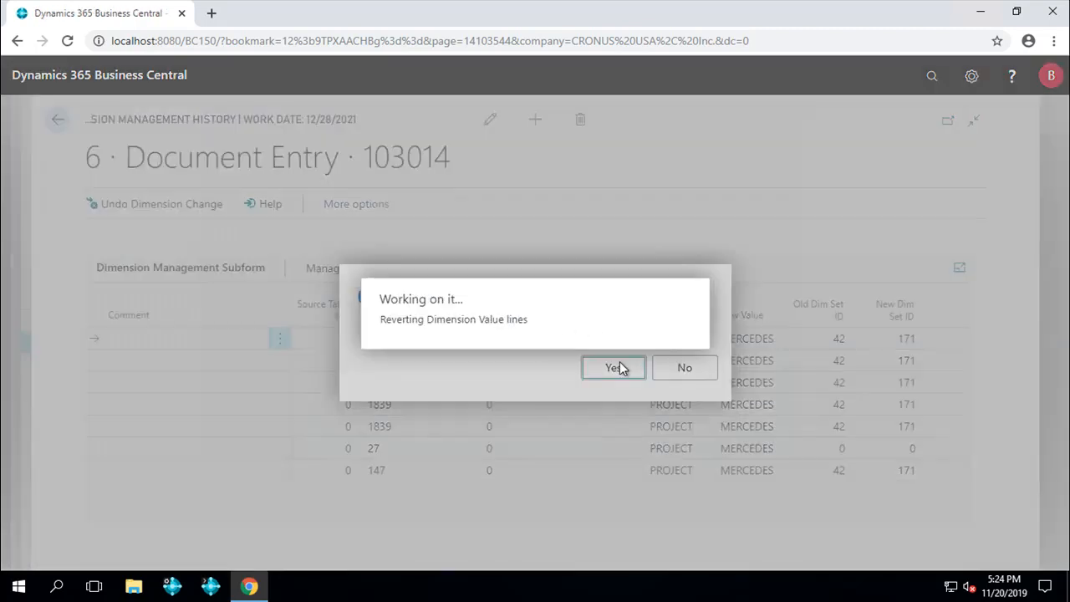
pyautogui.click(683, 365)
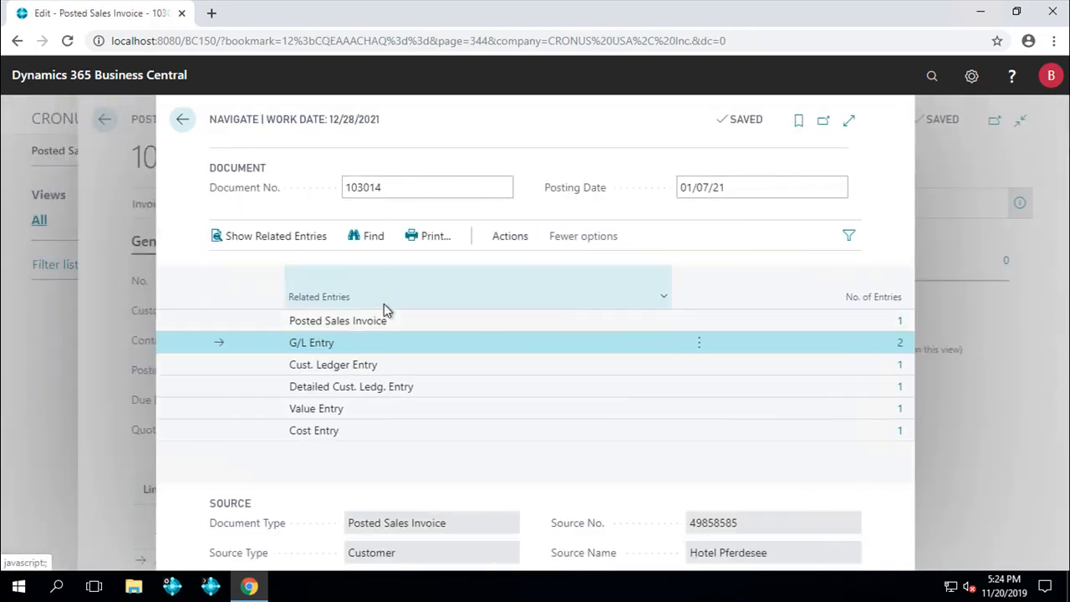
# - Show the related Posted Sales Invoice document for review, and return to the related entries
pyautogui.click(365, 322)
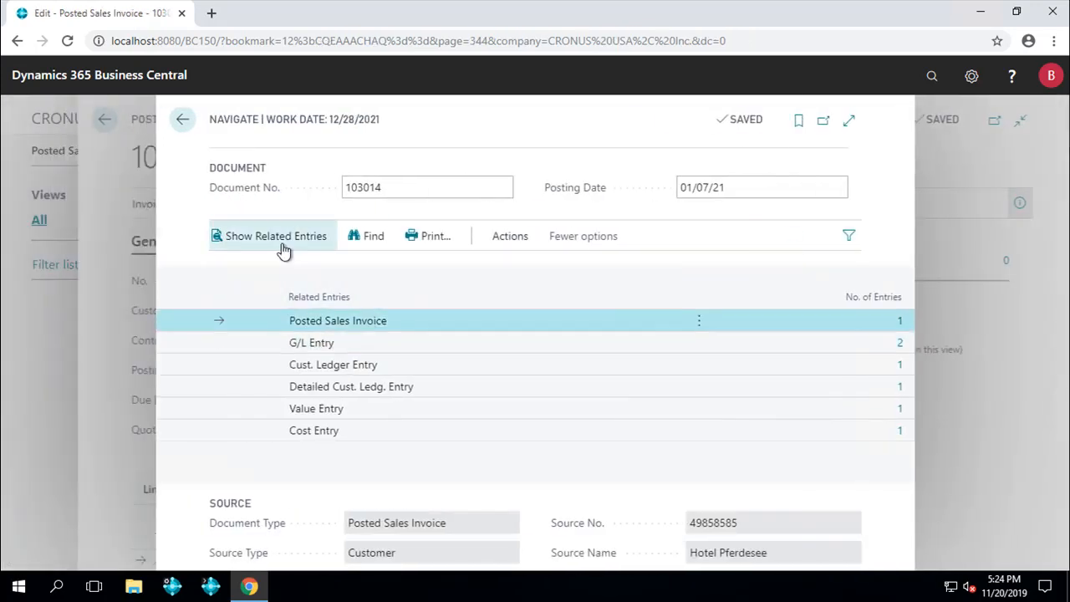
pyautogui.click(317, 243)
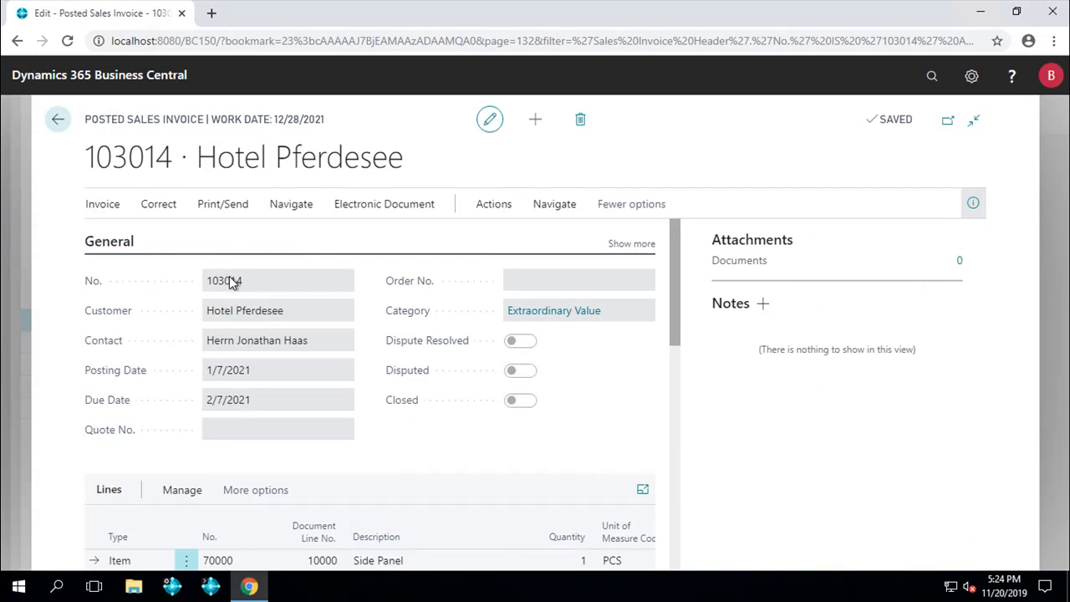
pyautogui.press('Escape')
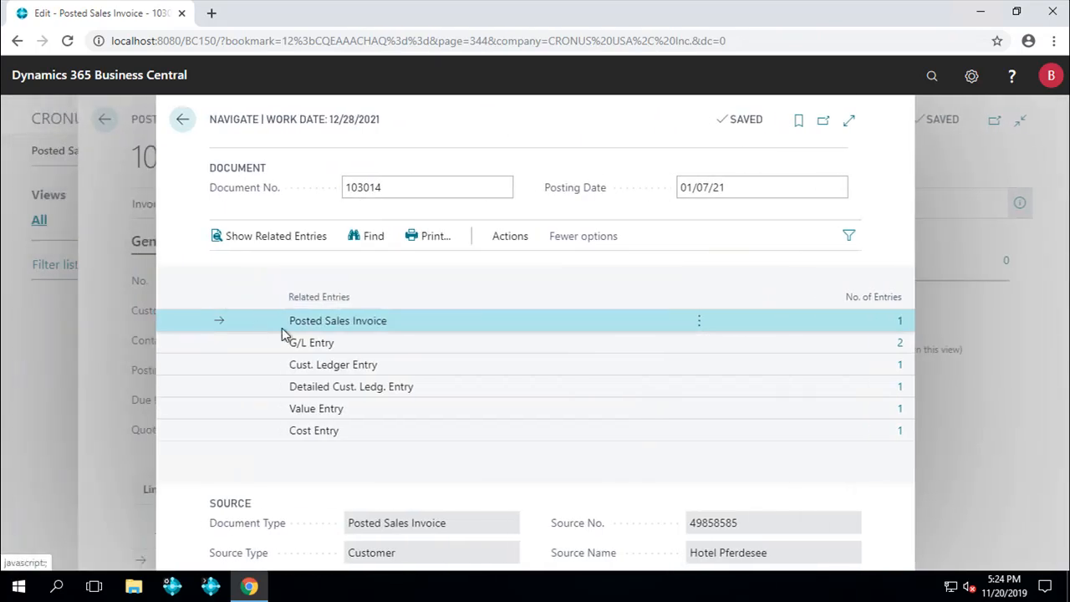
# - Show the related G/L entries again and check the Project Code after the dimension change was undone
pyautogui.click(339, 350)
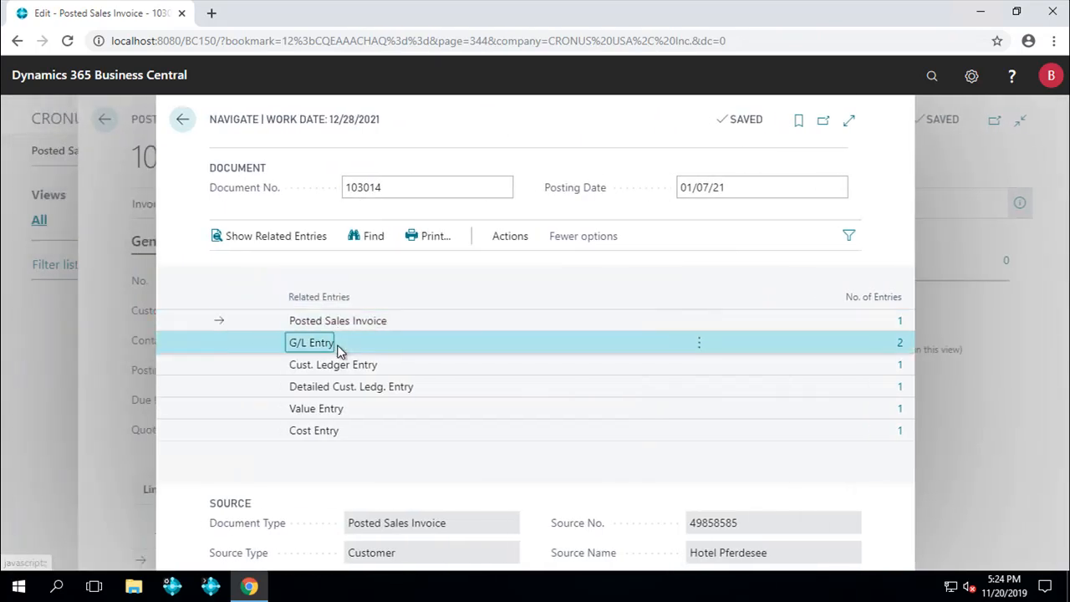
pyautogui.click(280, 240)
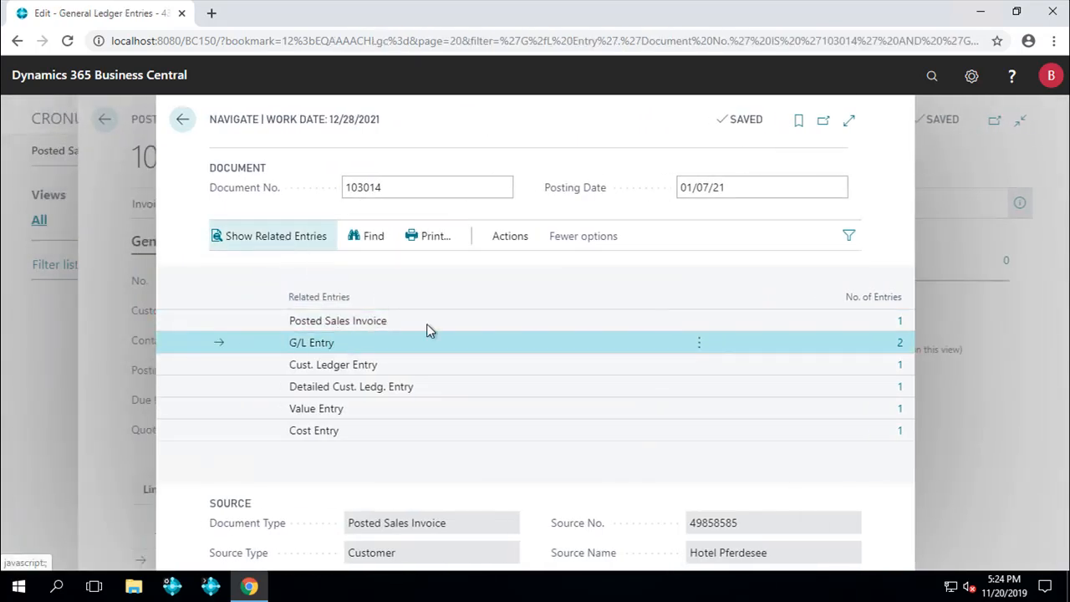
pyautogui.moveTo(609, 568); pyautogui.dragTo(853, 563)
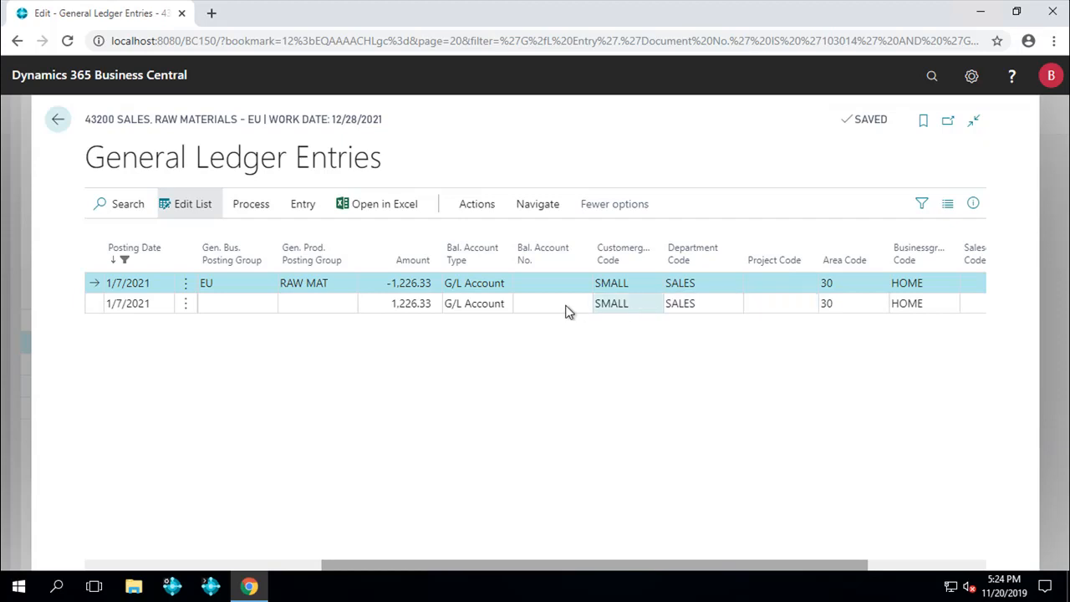
pyautogui.press('Escape')
# - Close the related entries, the invoice and the posted invoice list to return to the home page
pyautogui.press('Escape')
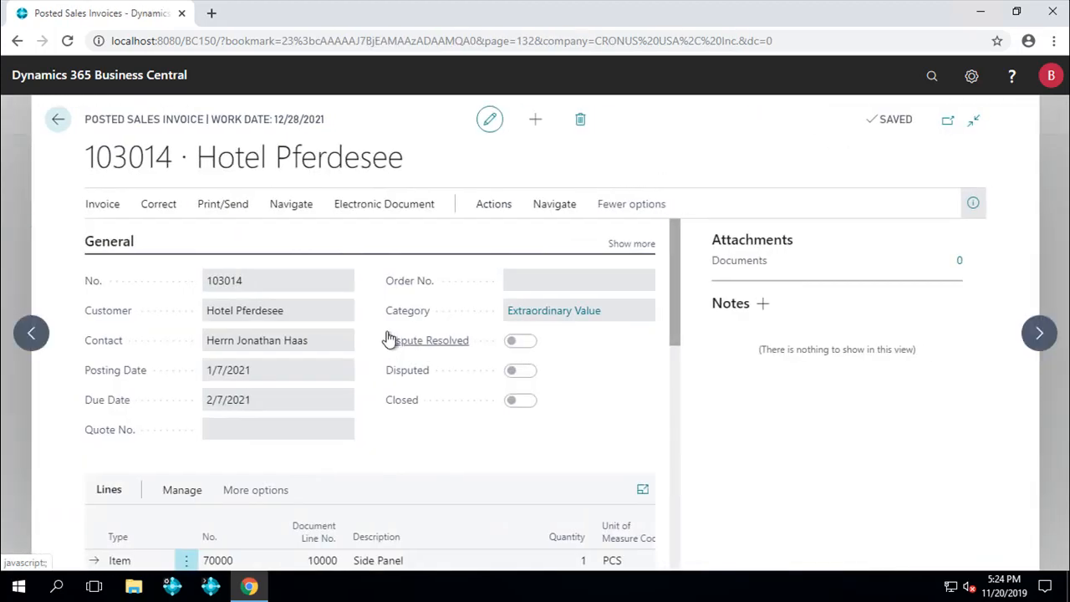
pyautogui.press('Escape')
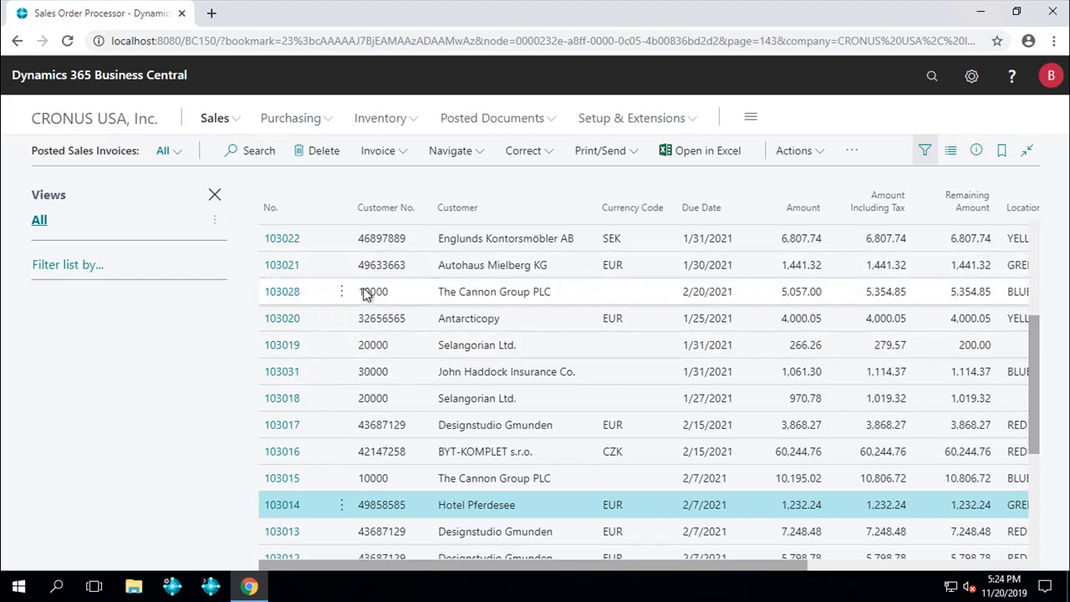
pyautogui.press('Escape')
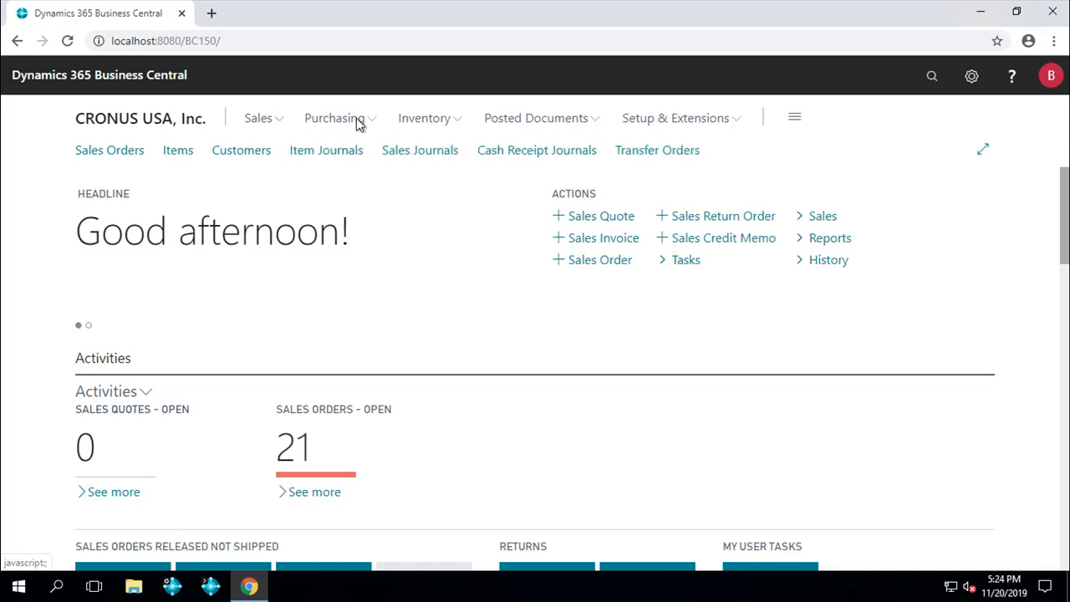
# - Open the posted sales invoices list and filter it by Currency Code EUR
pyautogui.click(522, 120)
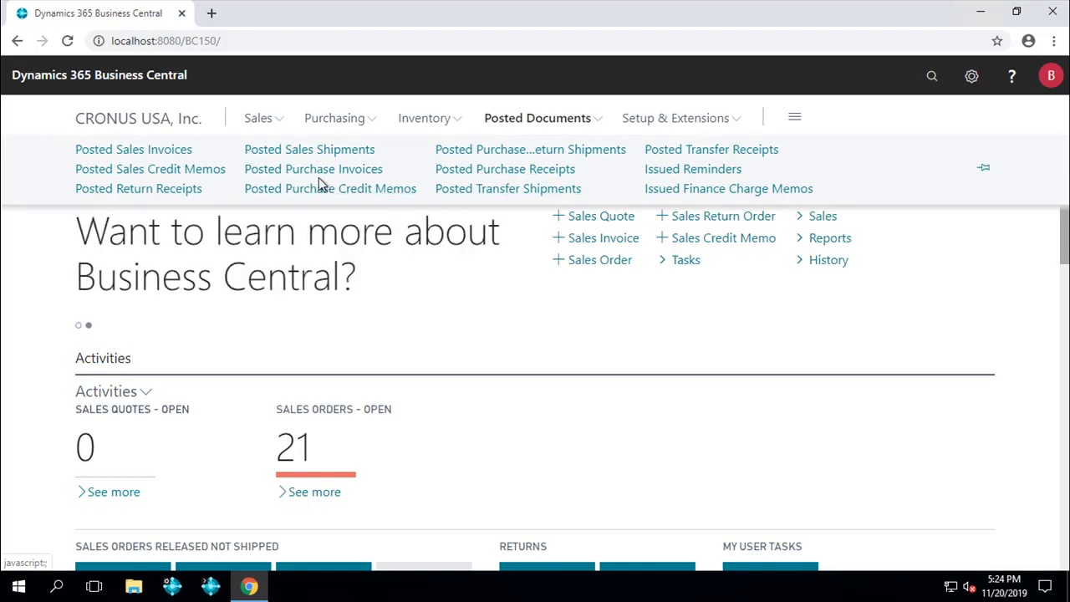
pyautogui.click(141, 151)
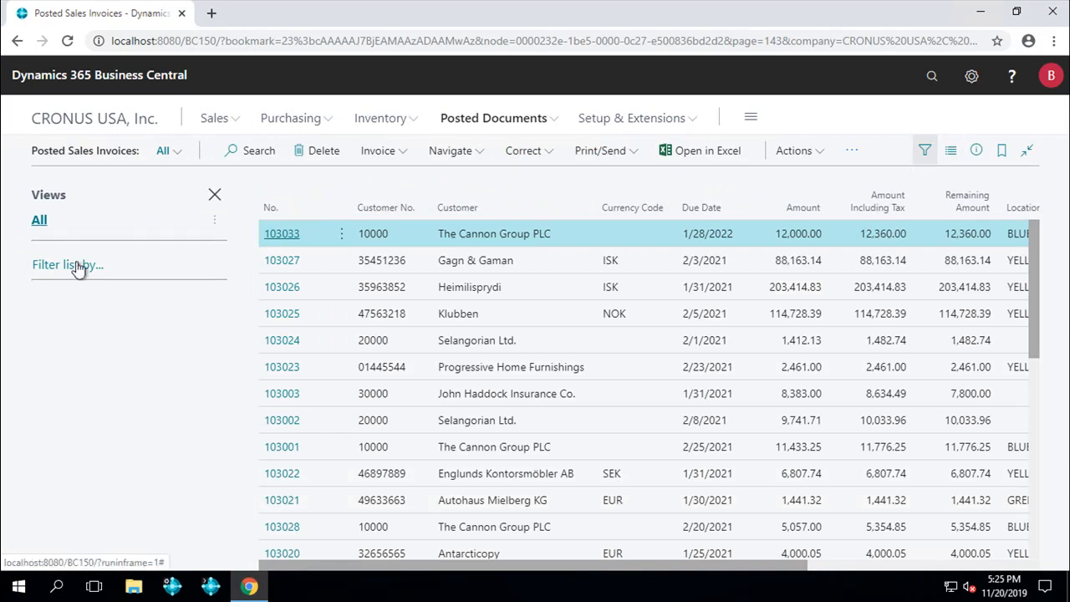
pyautogui.click(924, 152)
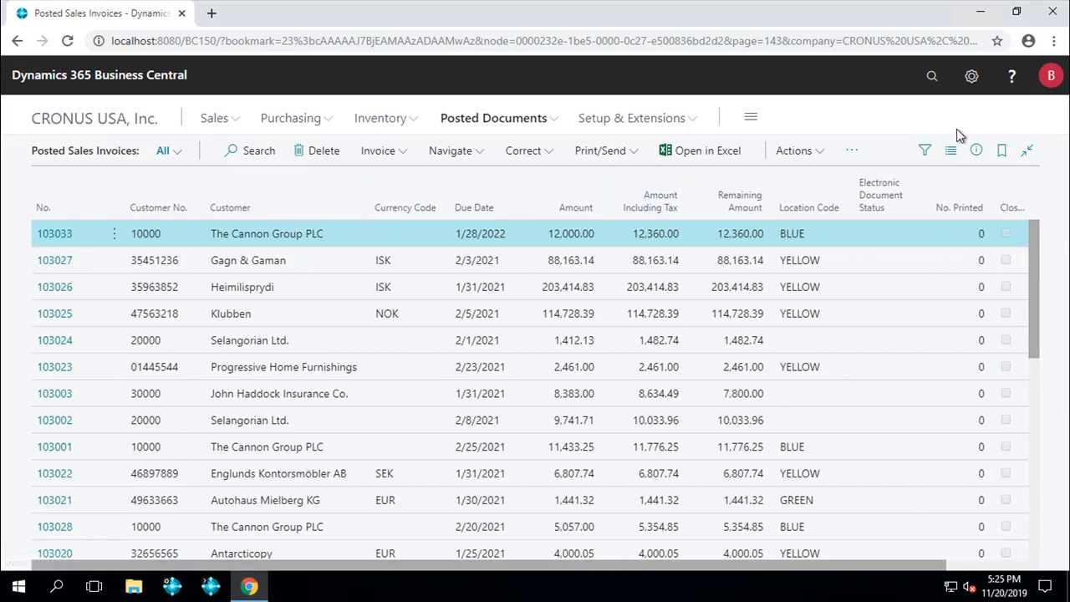
pyautogui.click(924, 150)
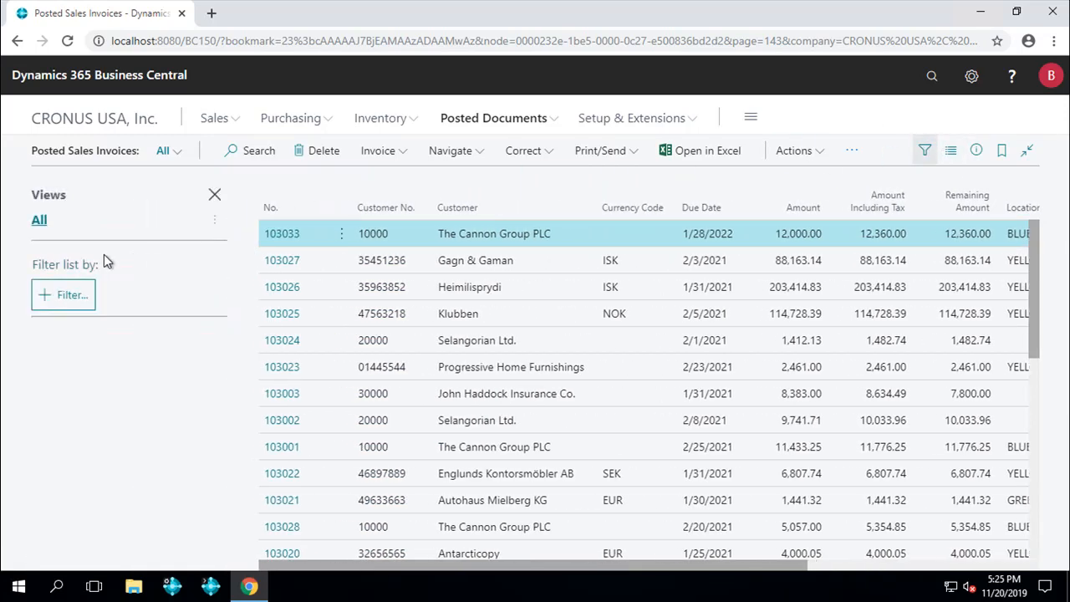
pyautogui.click(72, 296)
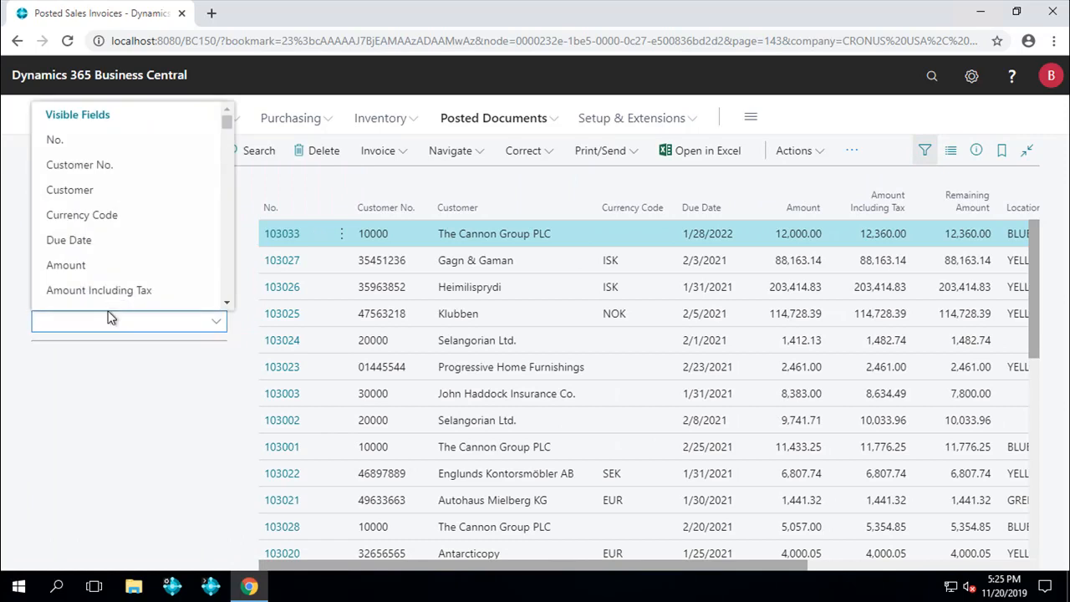
pyautogui.click(94, 215)
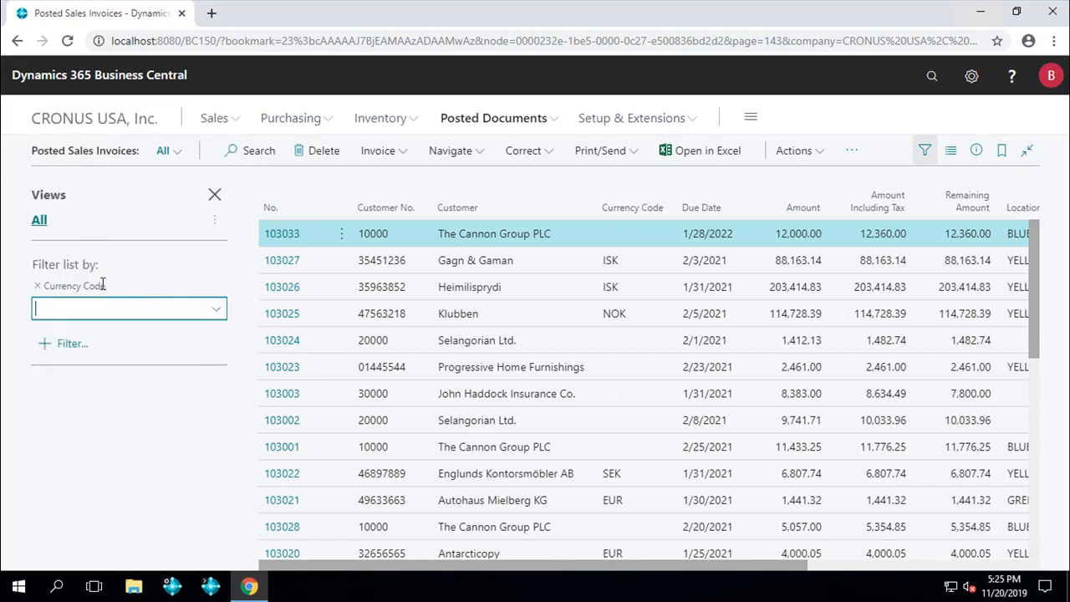
pyautogui.write('EUR')
pyautogui.press('Return')
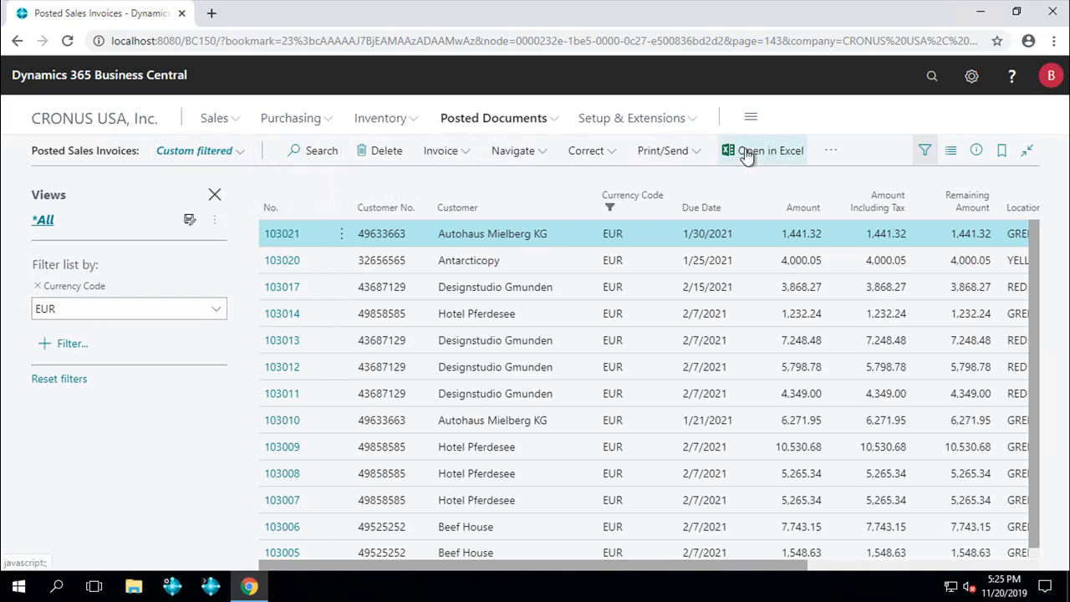
# - Open Batch Navigate Change Dimension for the filtered invoices, review the selectable dimension codes, and return to the home page without applying a change
pyautogui.click(827, 152)
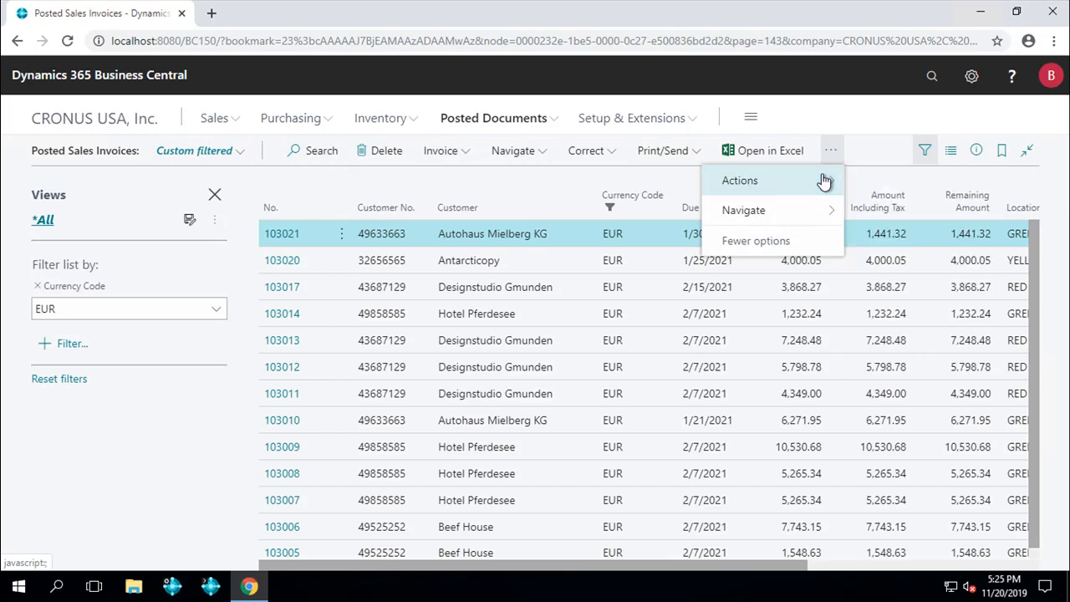
pyautogui.moveTo(823, 181)
pyautogui.moveTo(888, 327)
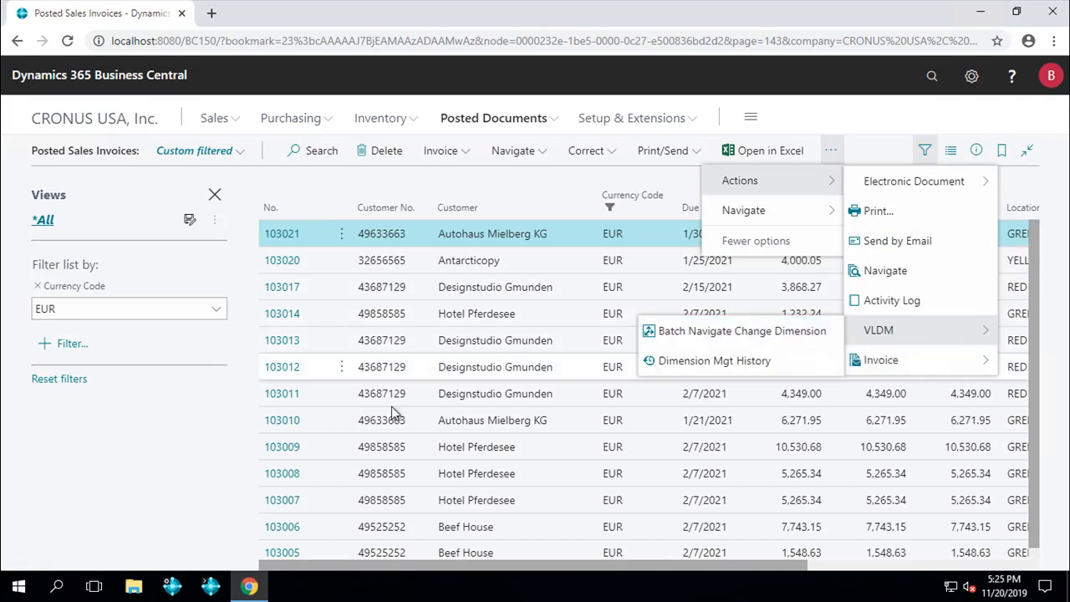
pyautogui.click(723, 333)
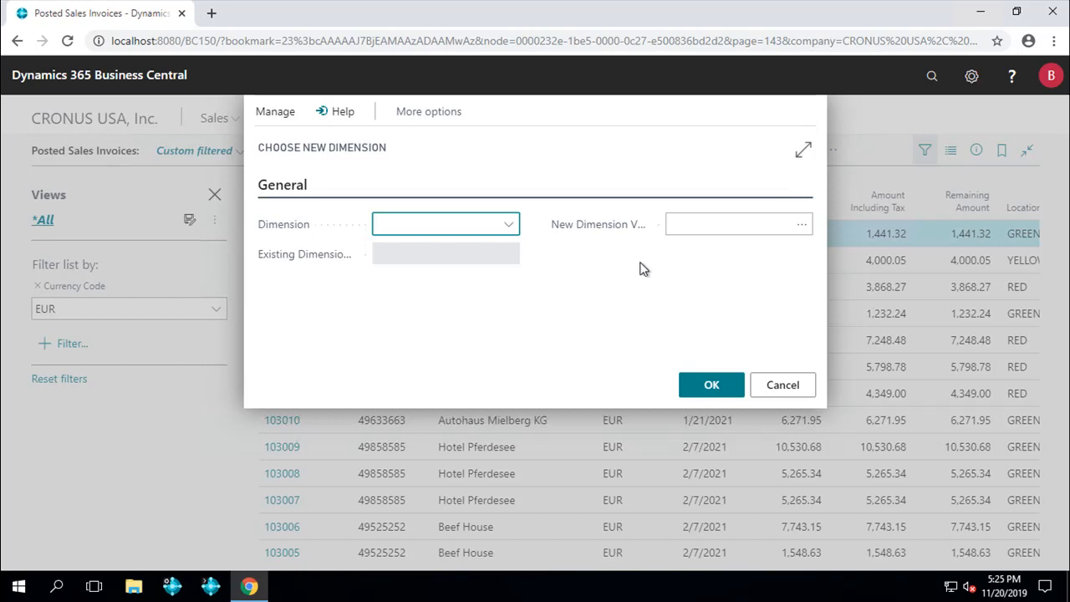
pyautogui.click(509, 224)
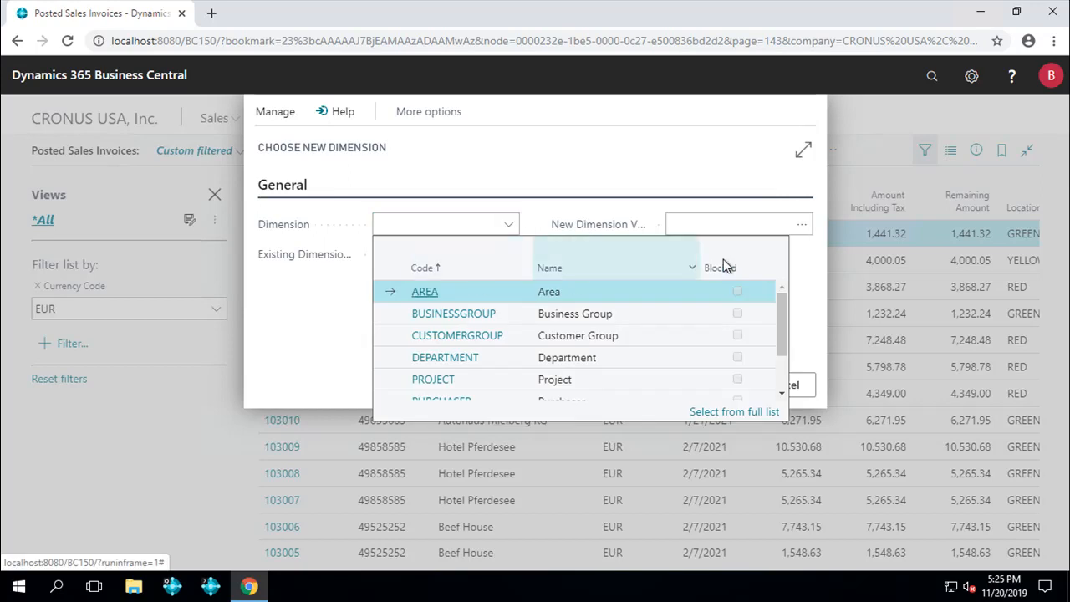
pyautogui.press('Escape')
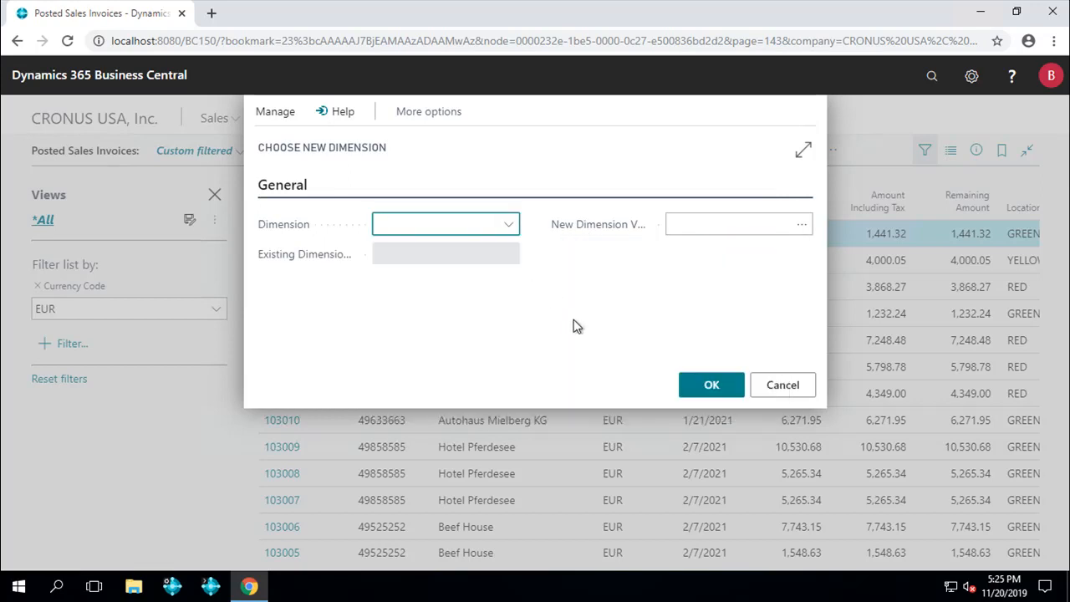
pyautogui.press('Escape')
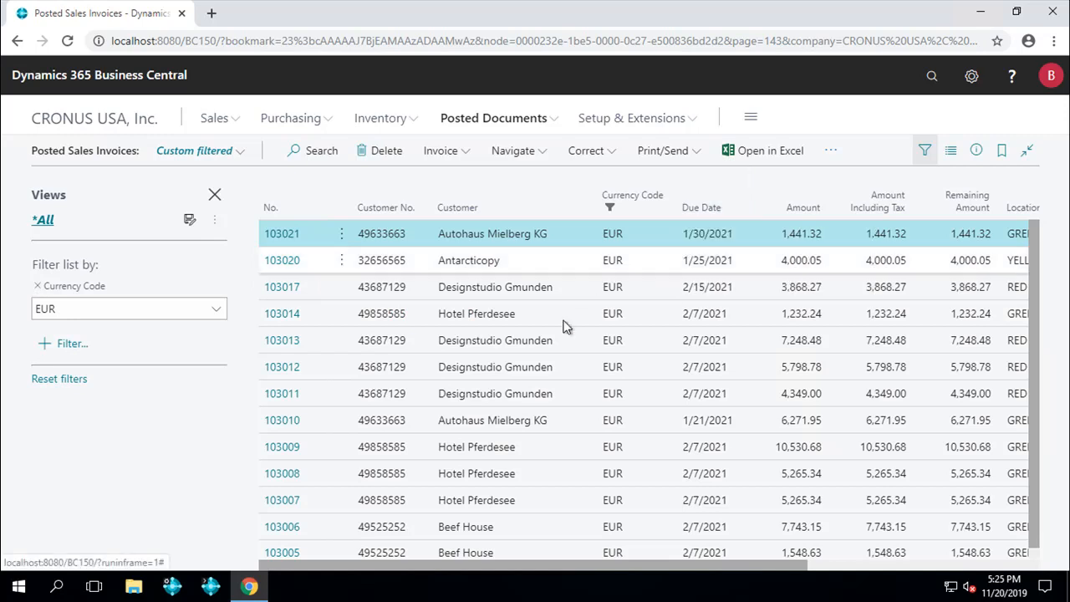
pyautogui.press('Escape')
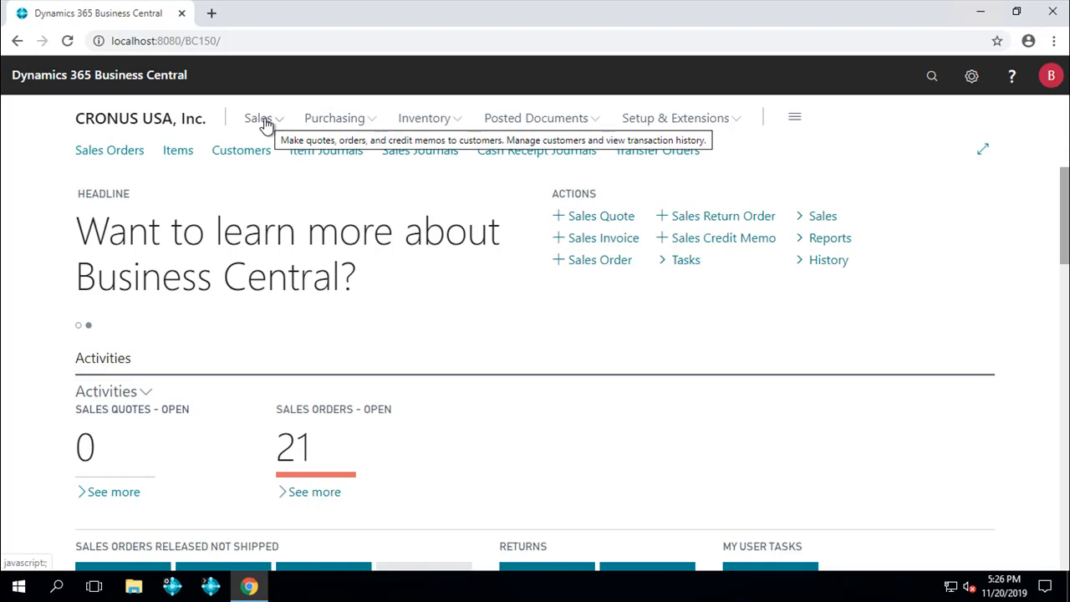
# - Show the default dimensions of the customer The Cannon Group PLC, and return to the customer list
pyautogui.click(239, 153)
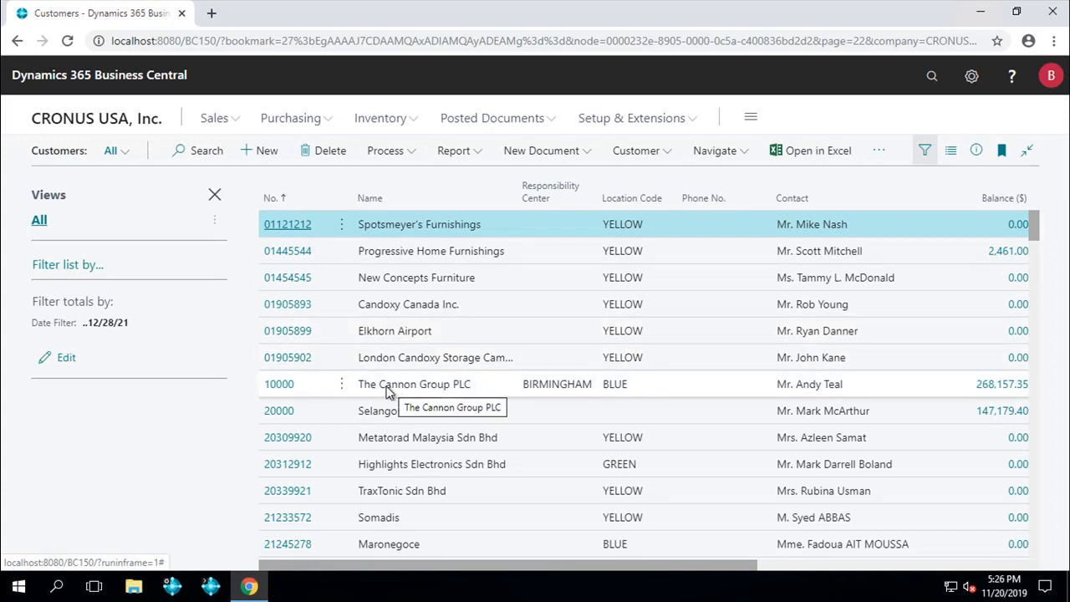
pyautogui.click(280, 386)
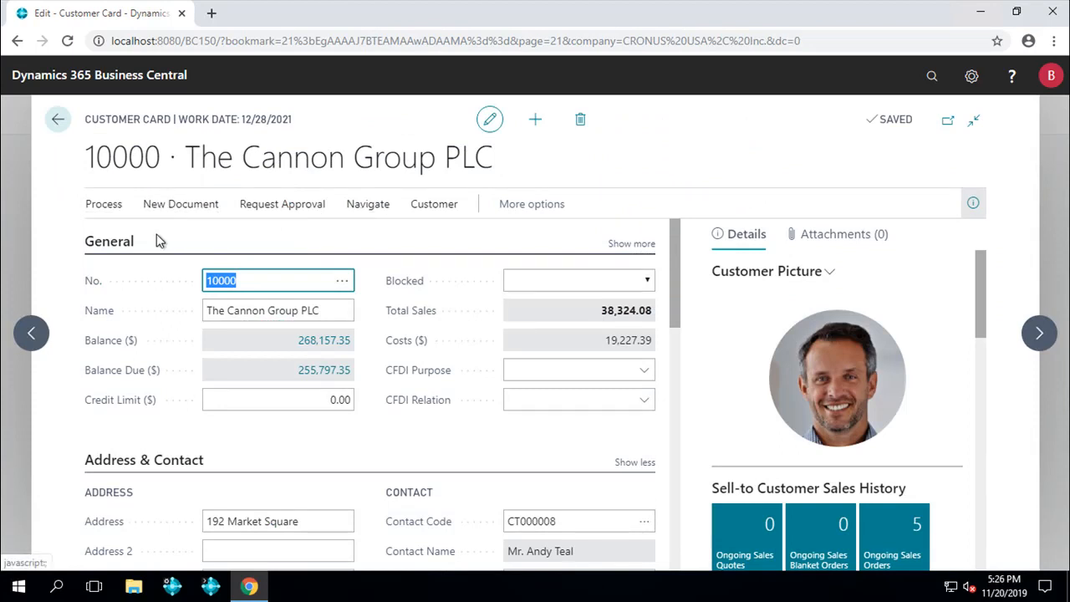
pyautogui.click(528, 209)
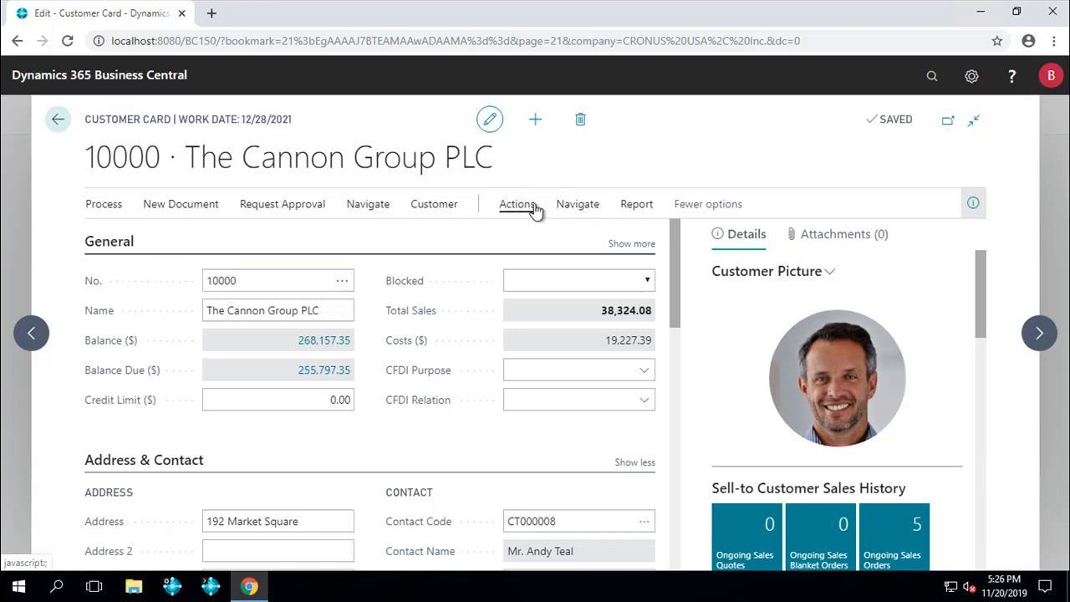
pyautogui.click(99, 205)
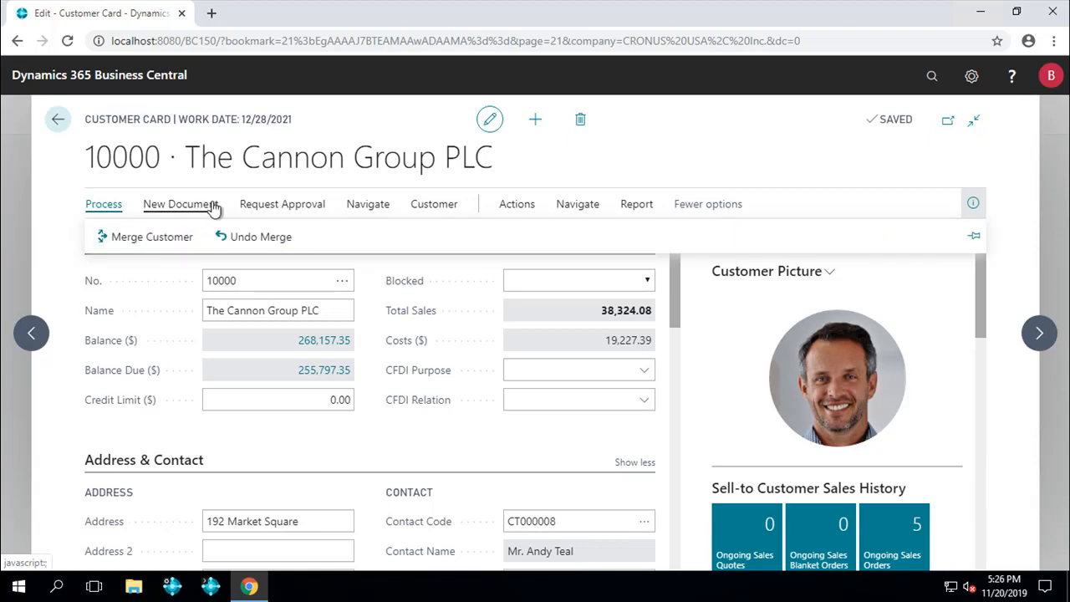
pyautogui.click(443, 210)
pyautogui.click(131, 238)
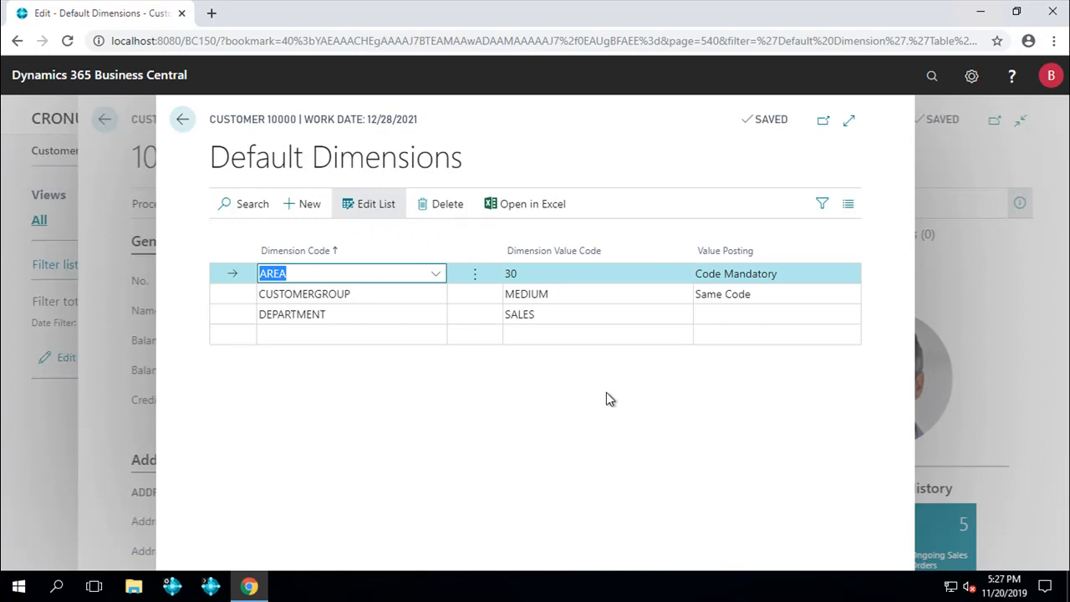
pyautogui.press('Escape')
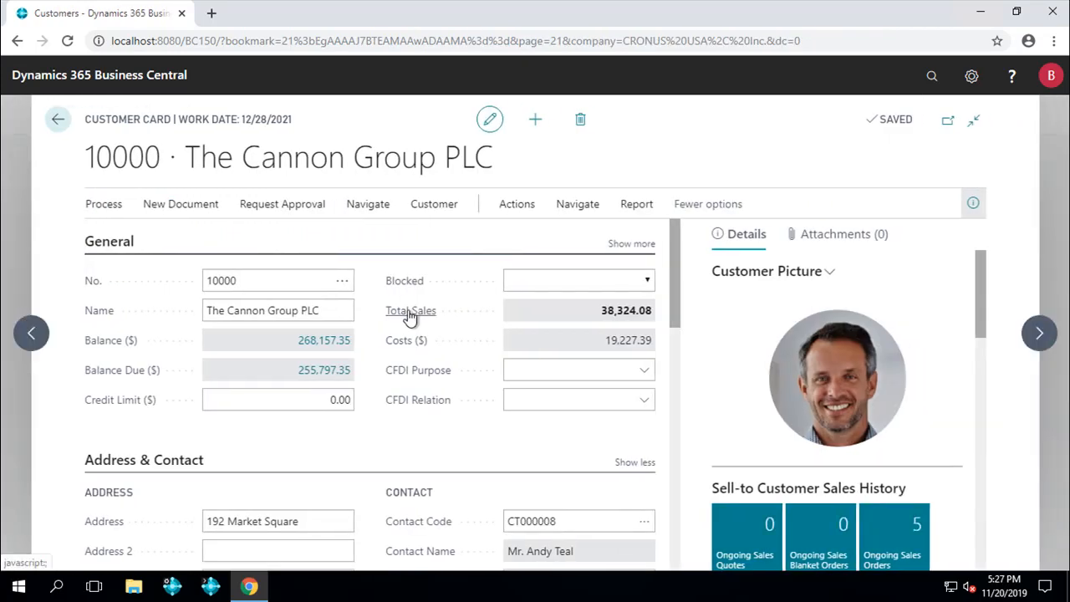
pyautogui.press('Escape')
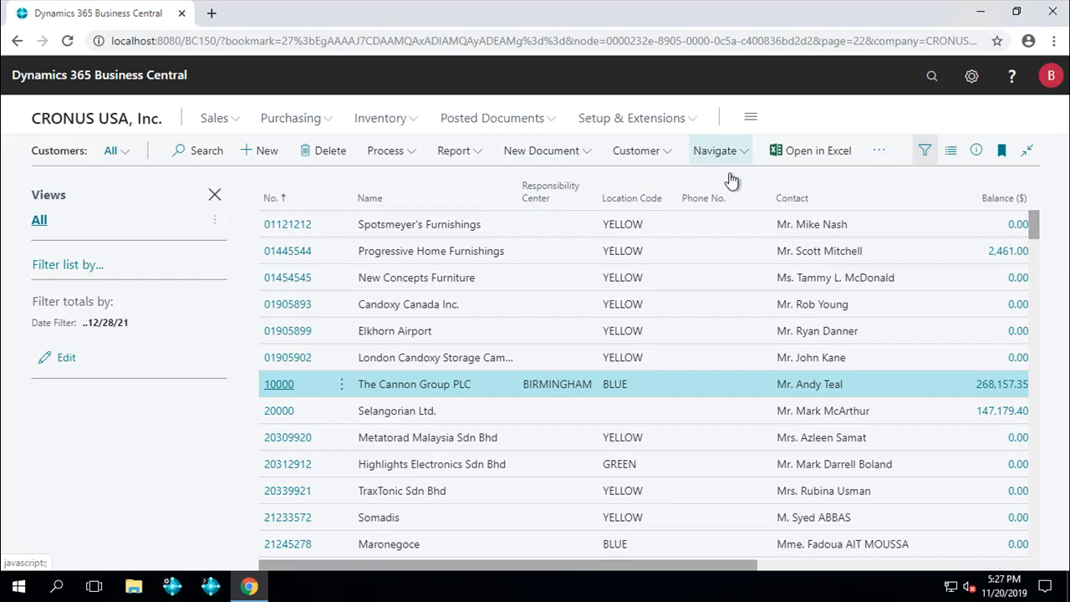
# - Show the VLDM actions available for The Cannon Group PLC in the customer list
pyautogui.click(878, 150)
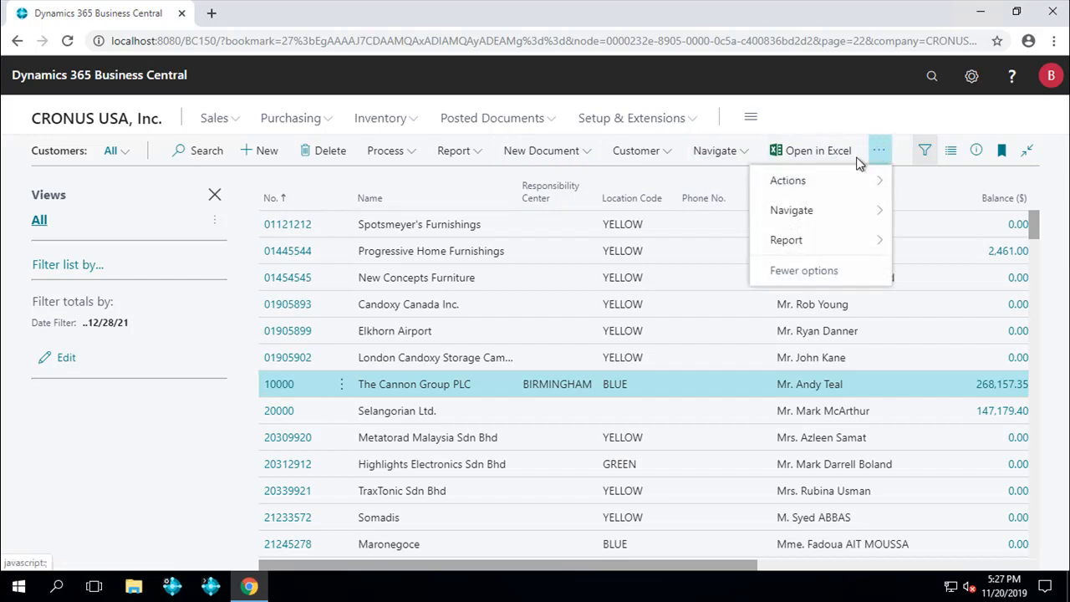
pyautogui.moveTo(836, 184)
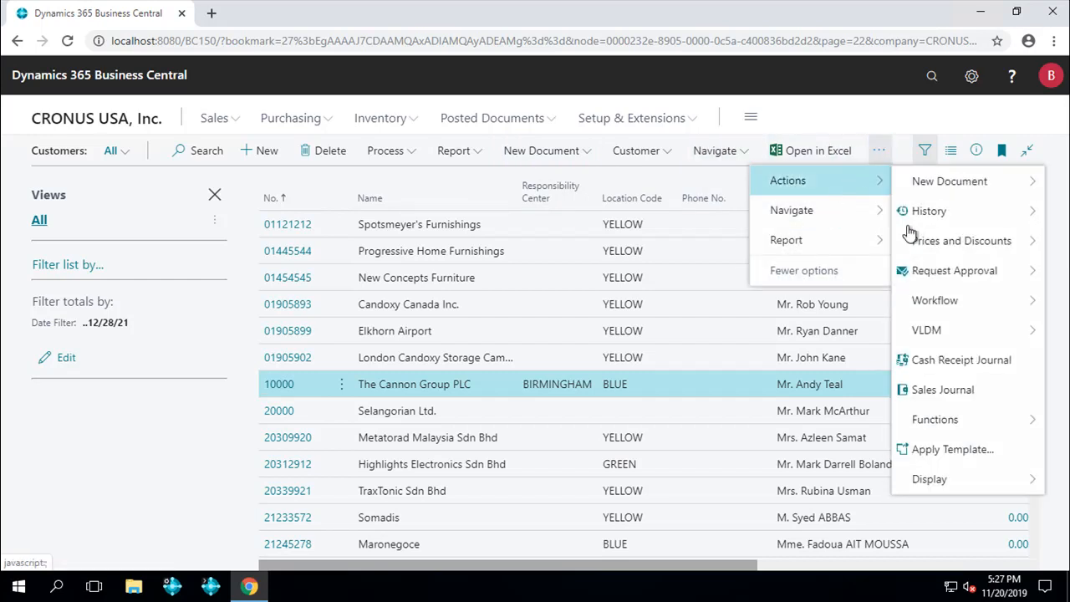
pyautogui.moveTo(936, 332)
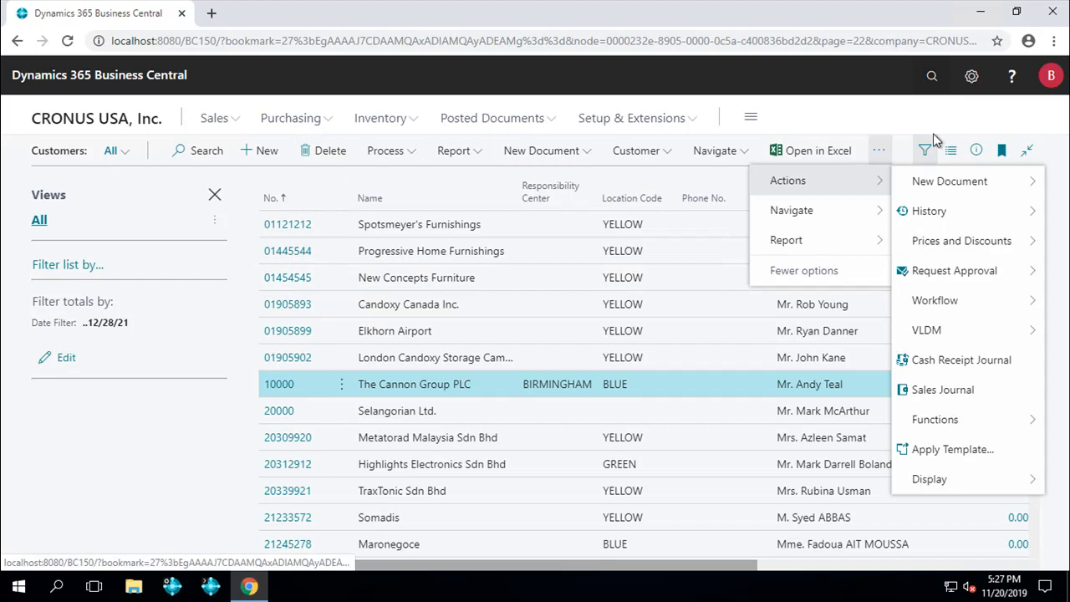
# - Search for "dimension man" and open the Dimension Management Setup page
pyautogui.click(940, 76)
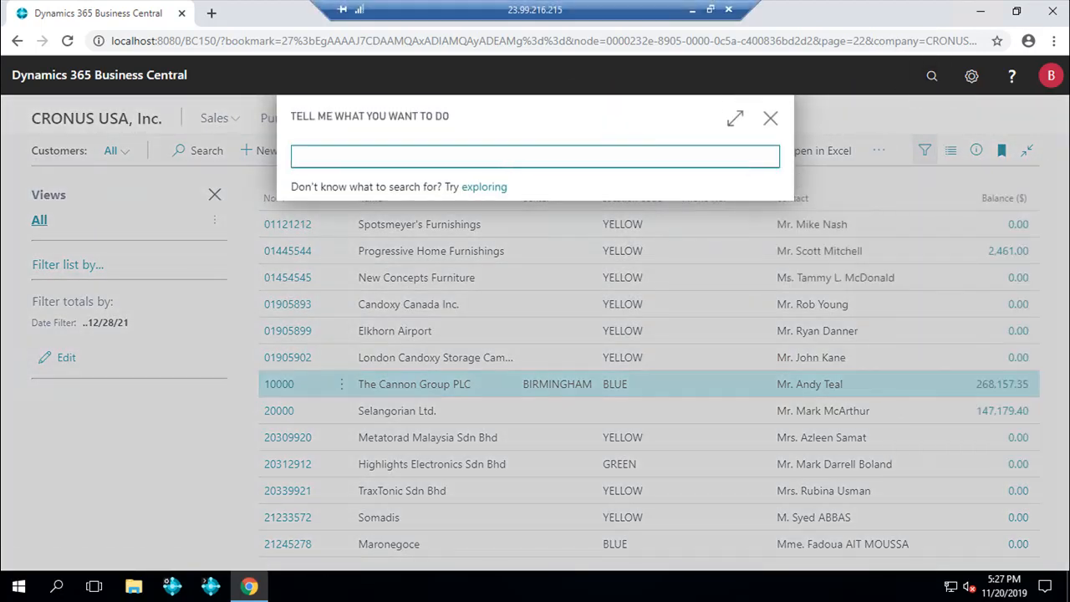
pyautogui.write('dime')
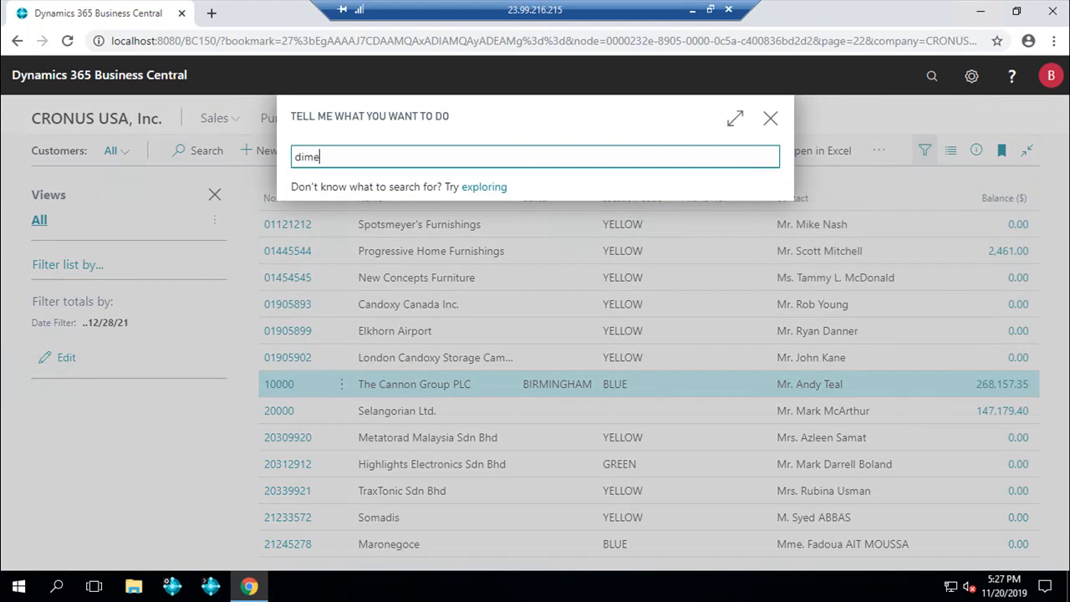
pyautogui.write('nsion man')
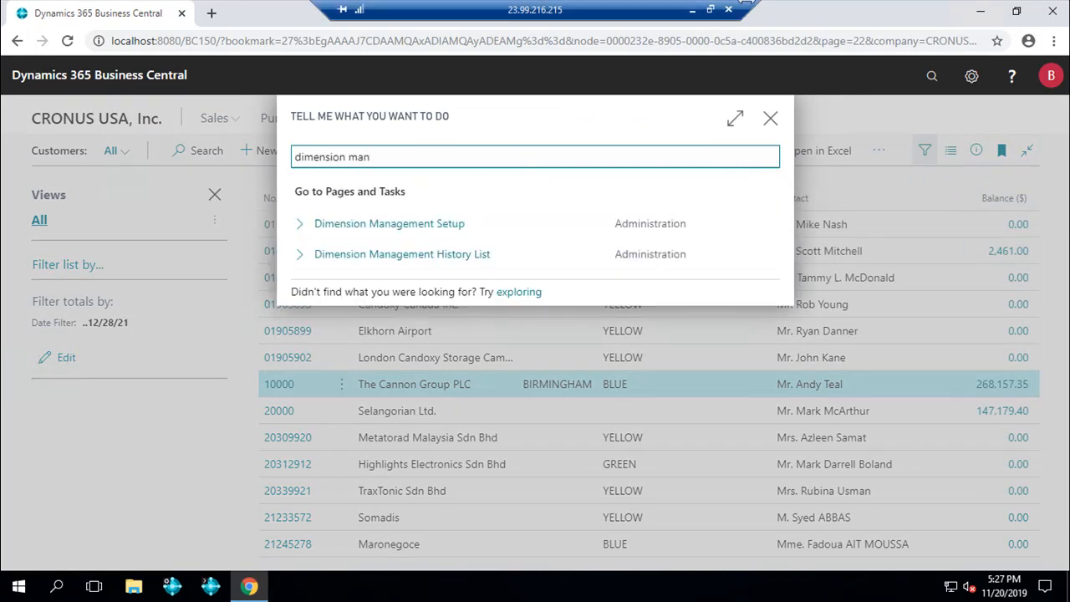
pyautogui.click(406, 227)
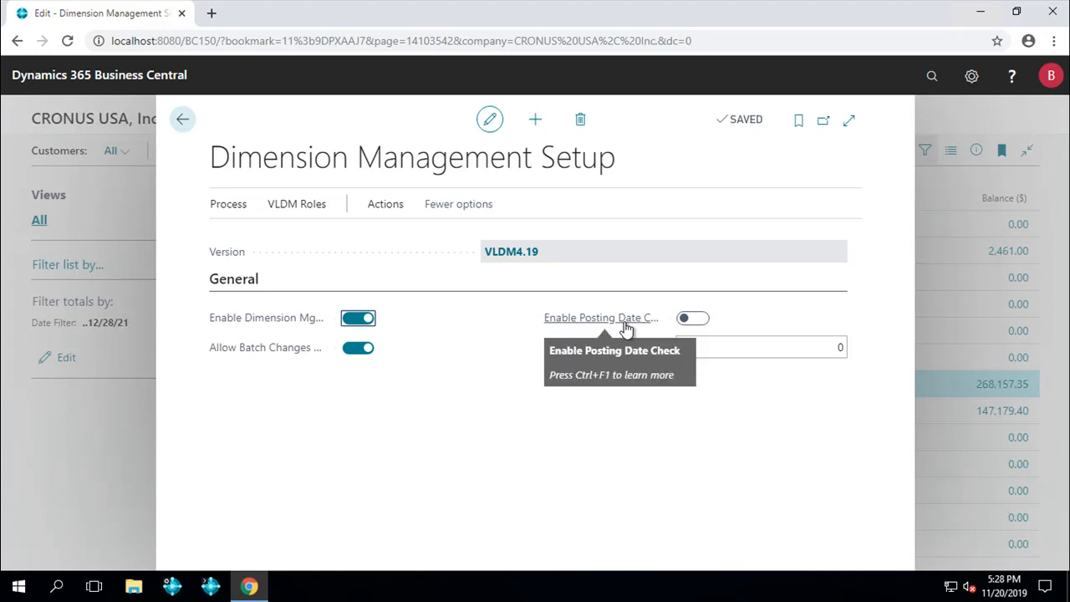
# - Turn off Allow Batch Changes and turn on Enable Posting Date Check in the dimension management setup
pyautogui.click(352, 351)
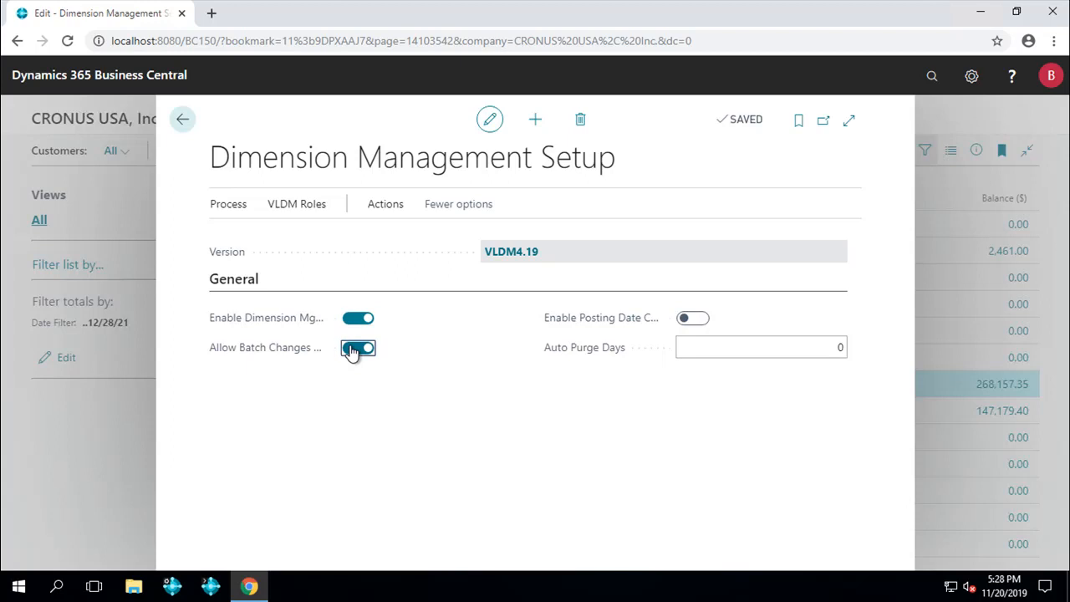
pyautogui.click(352, 351)
pyautogui.click(699, 323)
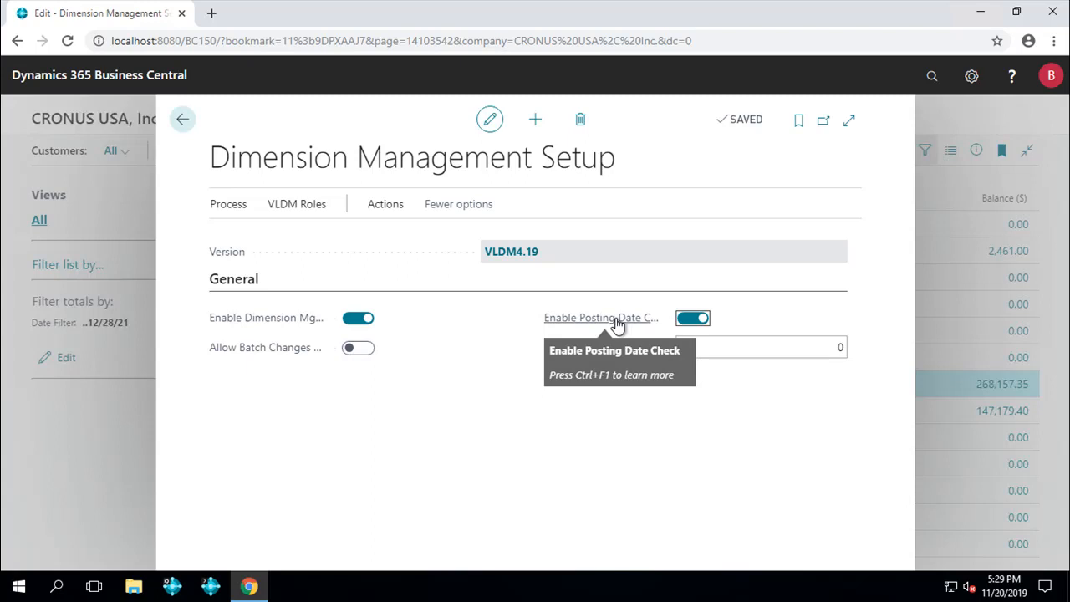
pyautogui.click(681, 321)
pyautogui.click(695, 323)
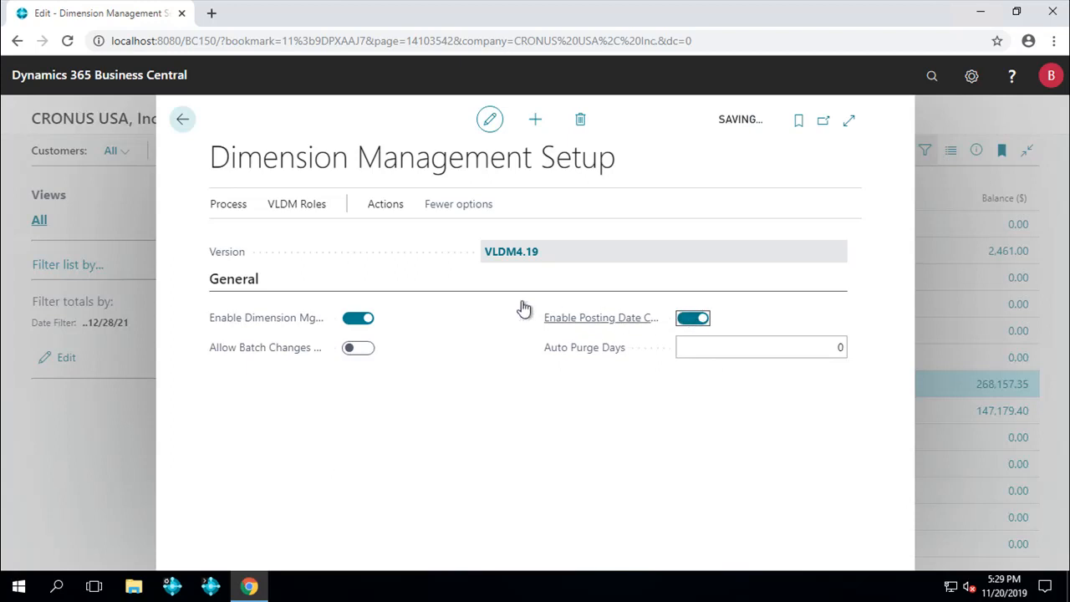